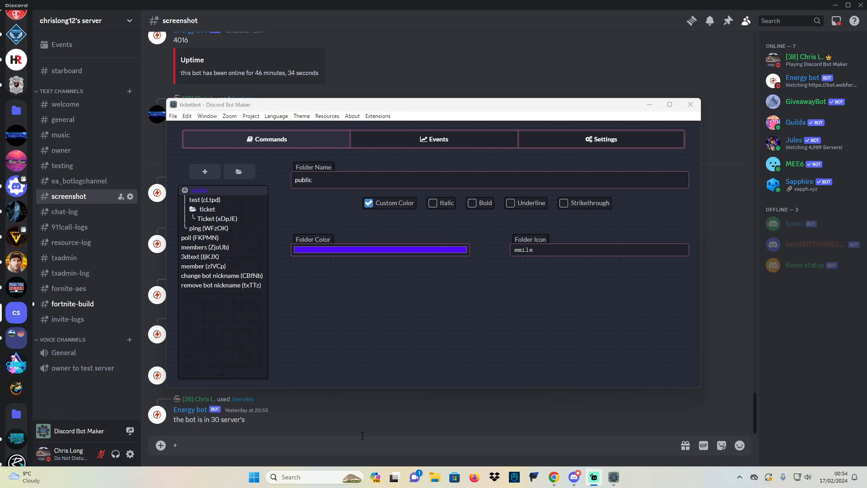
# Create a new slash command named stream.
pyautogui.click(238, 286)
pyautogui.click(205, 171)
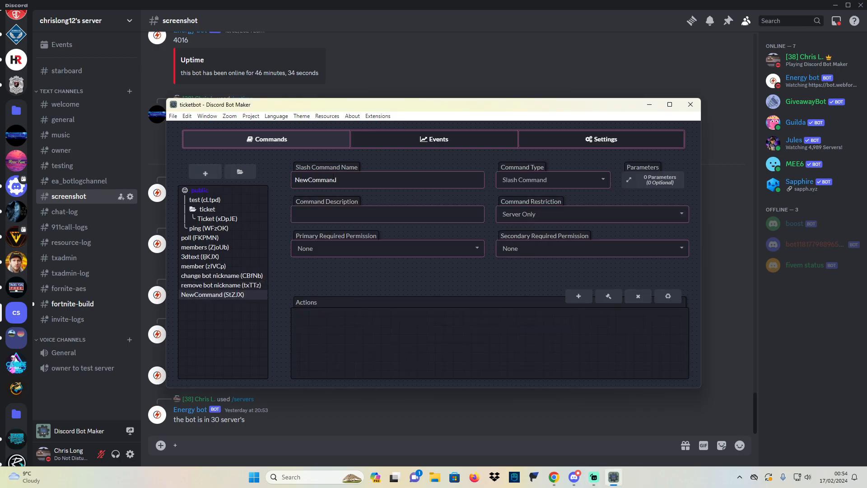
pyautogui.moveTo(339, 180); pyautogui.dragTo(216, 182)
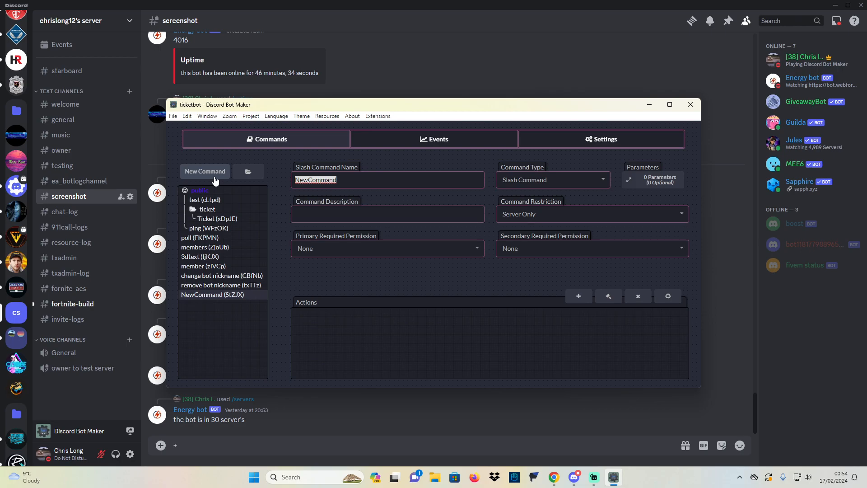
pyautogui.write('stream')
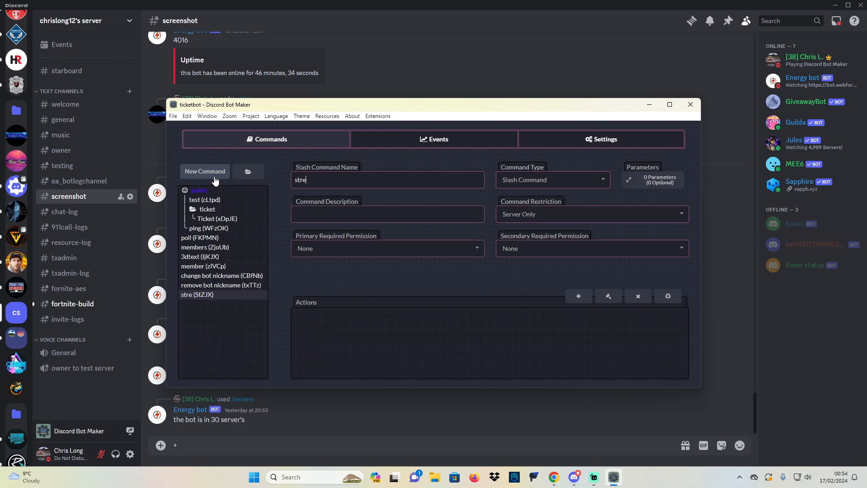
# Start a Send Message action for the stream command and add a button with the Persistent action response mode.
pyautogui.click(579, 295)
pyautogui.click(407, 202)
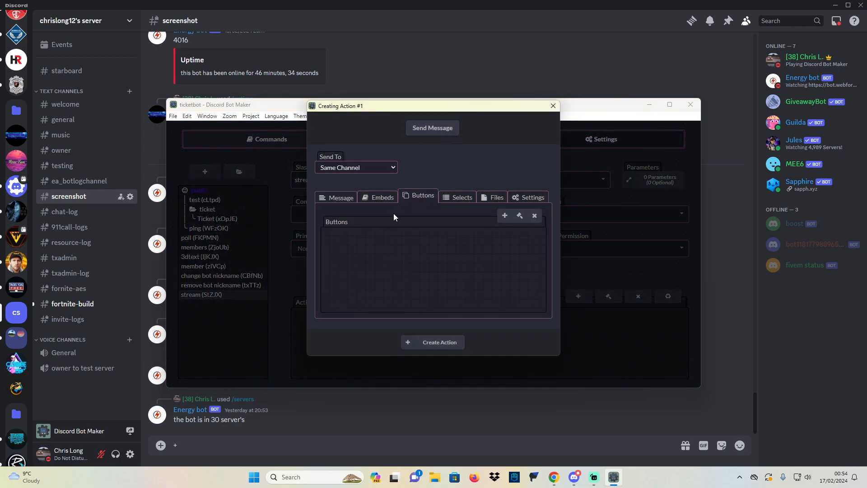
pyautogui.click(503, 216)
pyautogui.click(381, 194)
pyautogui.click(364, 235)
pyautogui.click(452, 236)
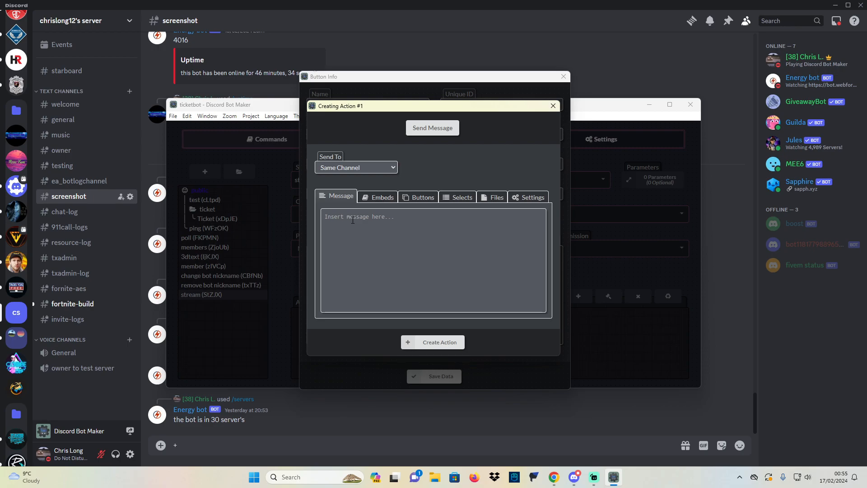
pyautogui.click(553, 106)
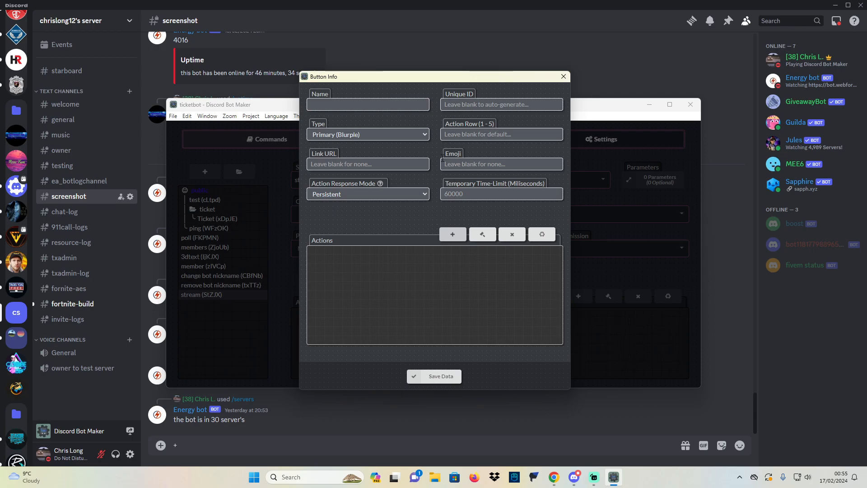
# Name the button Stream and set its type to Success (Green).
pyautogui.click(392, 103)
pyautogui.write('Stream')
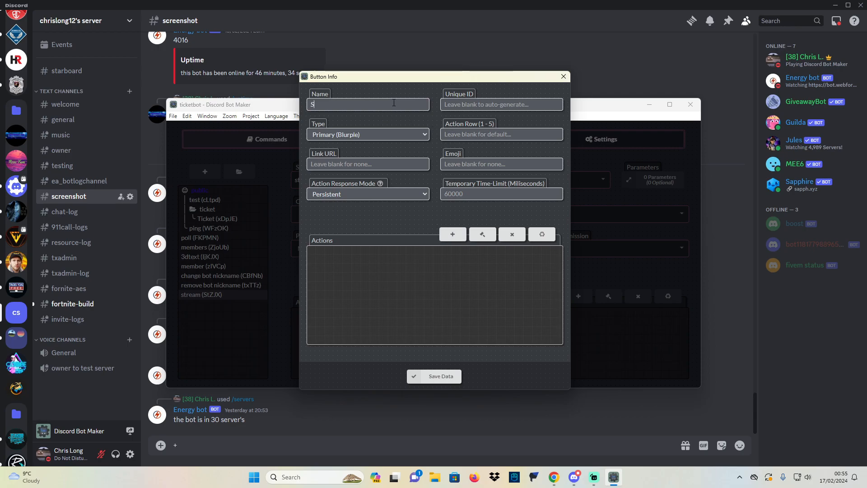
pyautogui.click(408, 133)
pyautogui.click(397, 169)
pyautogui.click(423, 134)
pyautogui.click(397, 162)
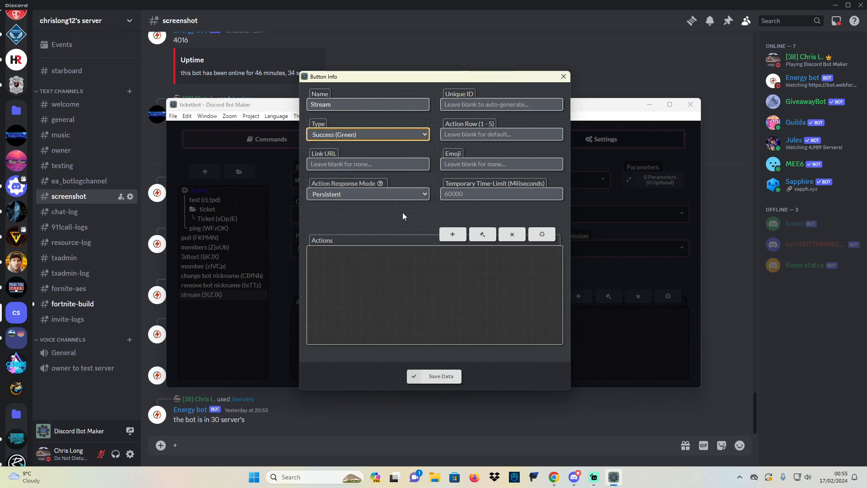
pyautogui.click(457, 234)
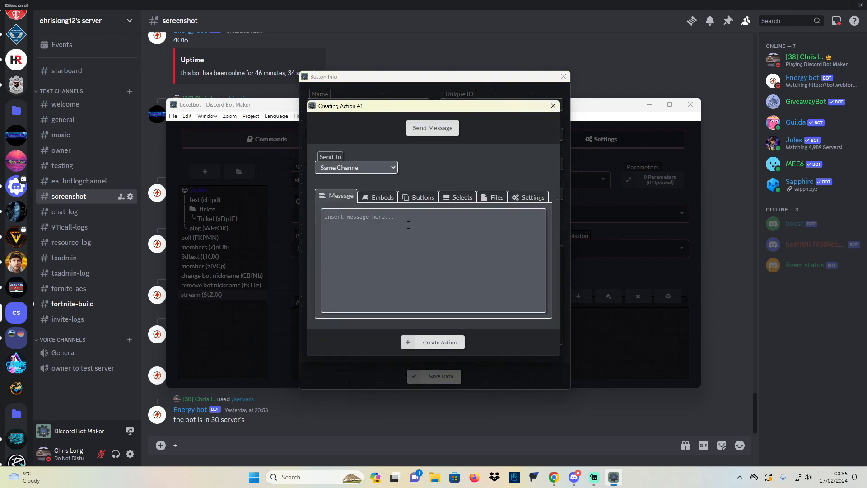
pyautogui.click(379, 197)
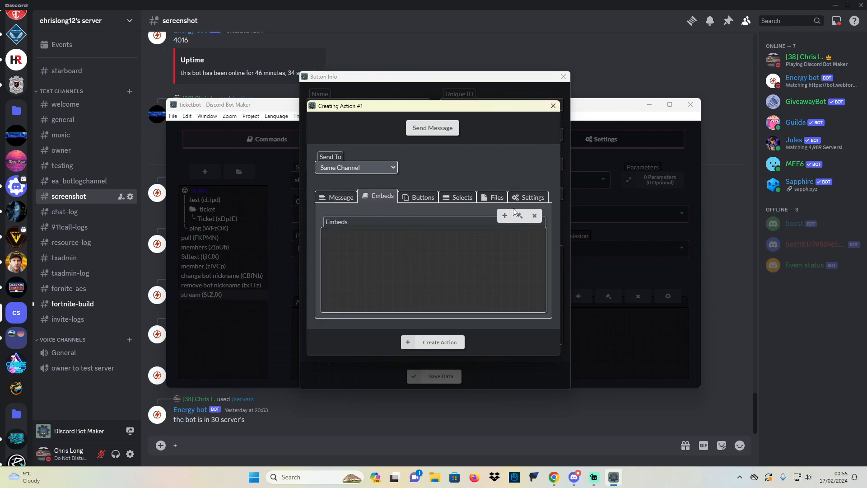
pyautogui.click(554, 105)
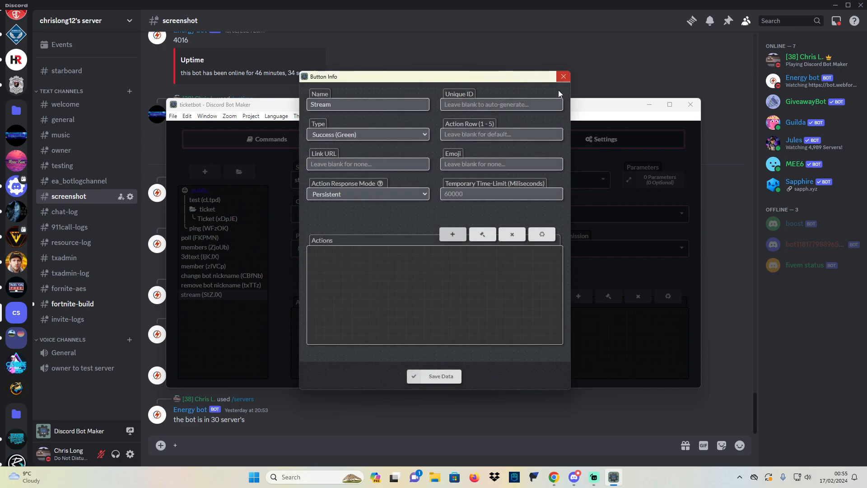
# Save the Stream button's data and create the Send Message action.
pyautogui.click(450, 377)
pyautogui.click(450, 342)
# Add a parameter named title to the stream command.
pyautogui.click(661, 180)
pyautogui.click(292, 147)
pyautogui.hotkey('ctrl', 'a')
pyautogui.write('Title')
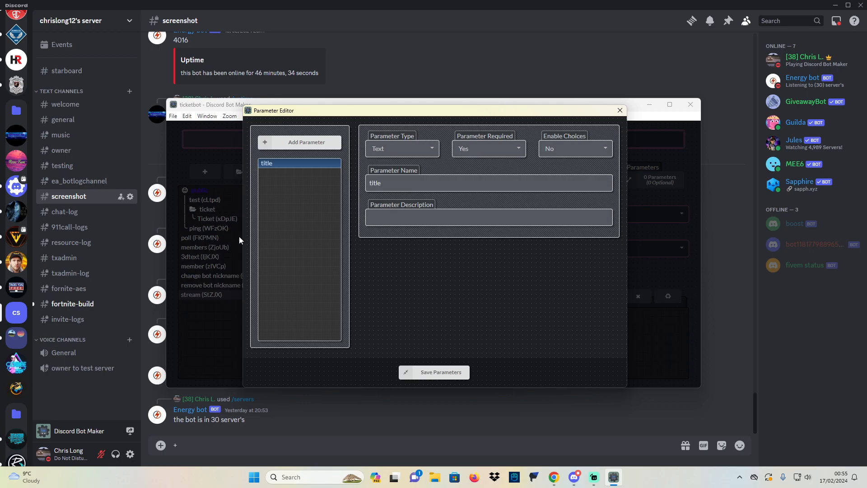
pyautogui.click(451, 220)
# Add three more text parameters named day1, day2 and day3.
pyautogui.click(307, 142)
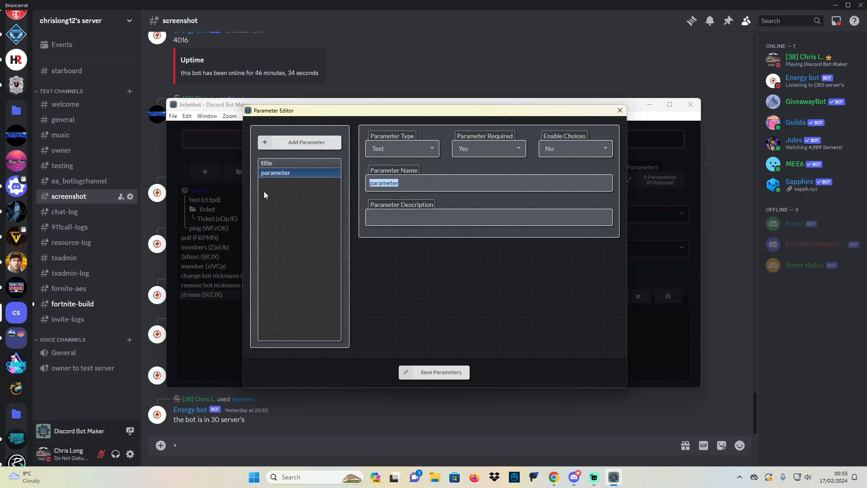
pyautogui.write('day1')
pyautogui.click(307, 142)
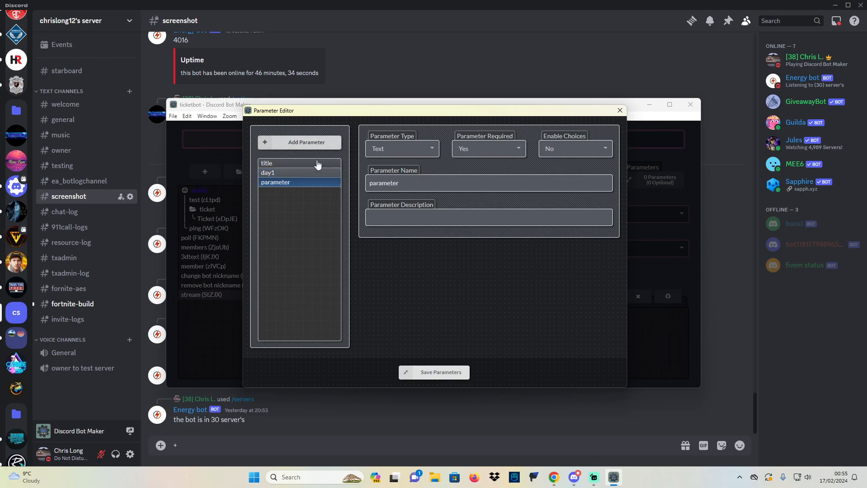
pyautogui.write('day2')
pyautogui.click(314, 144)
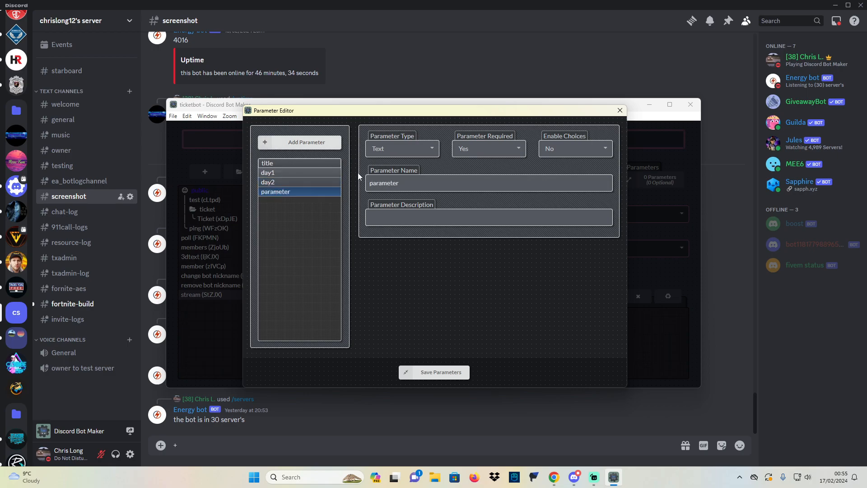
pyautogui.write('day')
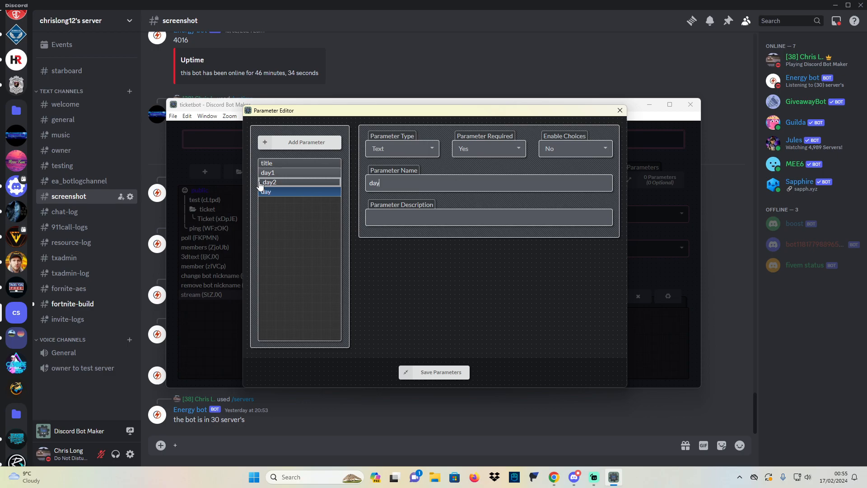
pyautogui.write('-')
pyautogui.write('3')
# Add two text parameters named day4 and day5 to the parameter list.
pyautogui.click(300, 142)
pyautogui.click(407, 182)
pyautogui.hotkey('ctrl', 'a')
pyautogui.write('day4')
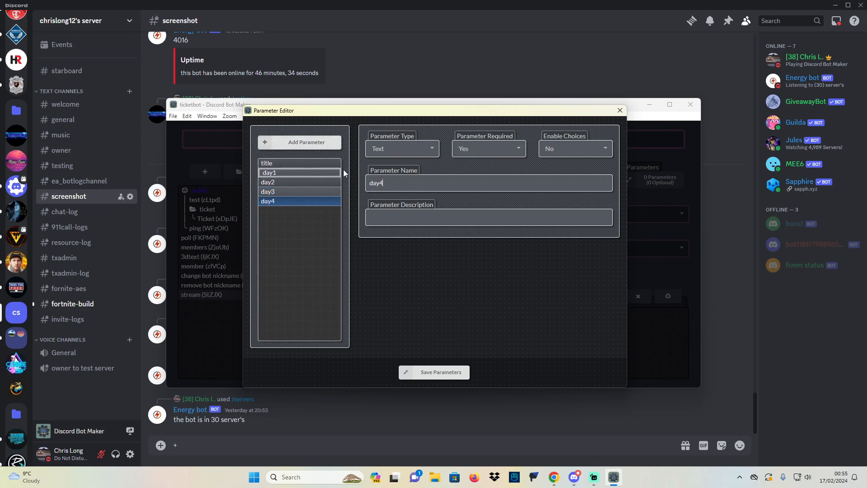
pyautogui.click(332, 143)
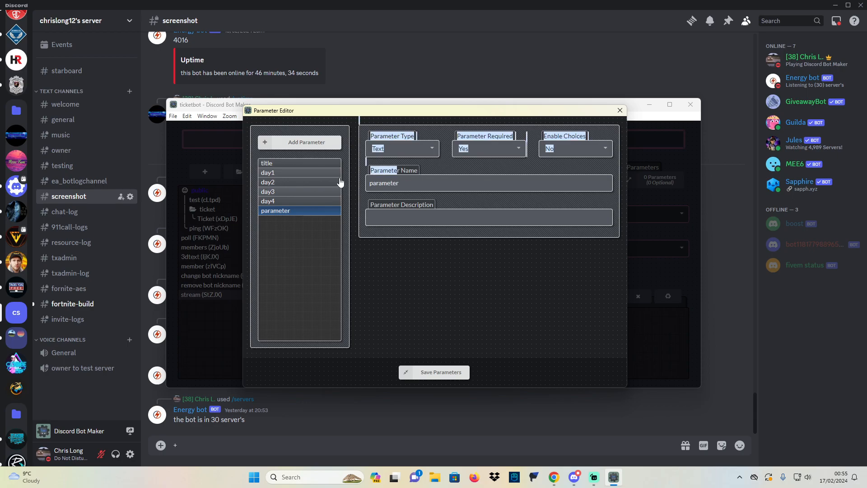
pyautogui.click(402, 186)
pyautogui.hotkey('ctrl', 'a')
pyautogui.write('day5')
# Add two text parameters named day6 and day7 to the parameter list.
pyautogui.click(316, 143)
pyautogui.click(393, 185)
pyautogui.hotkey('ctrl', 'a')
pyautogui.write('day')
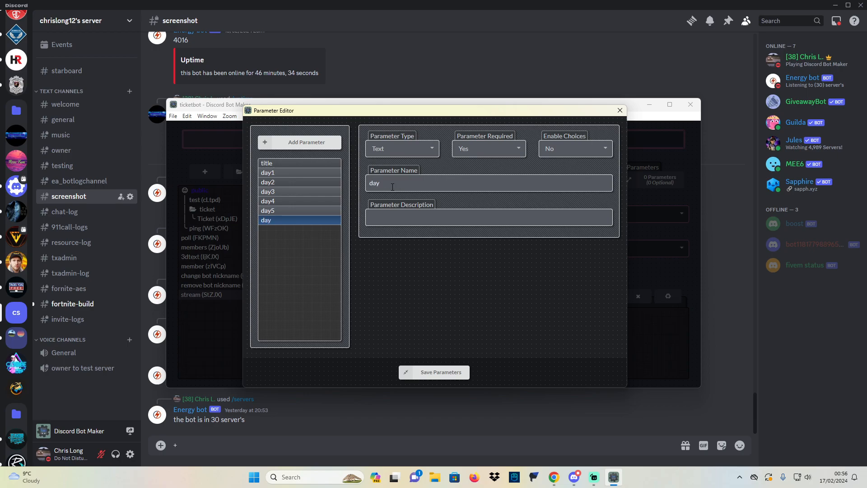
pyautogui.write('6')
pyautogui.click(306, 143)
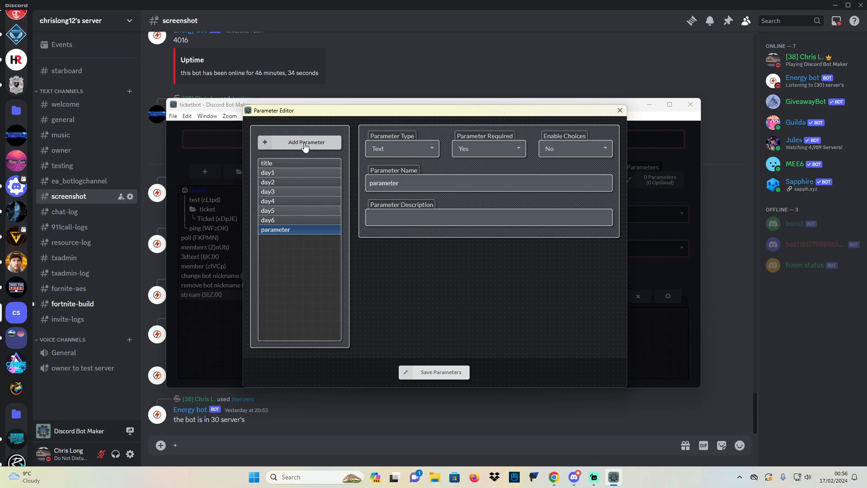
pyautogui.click(418, 181)
pyautogui.hotkey('ctrl', 'a')
pyautogui.write('day7')
pyautogui.click(314, 143)
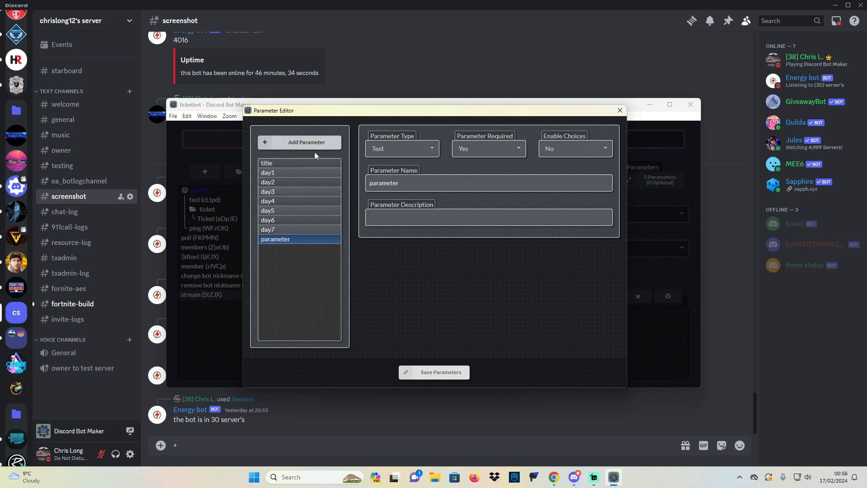
pyautogui.rightClick(328, 239)
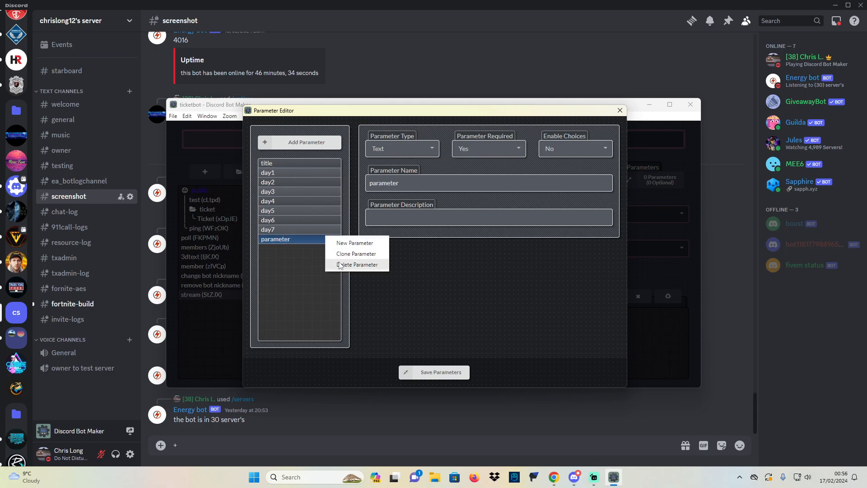
pyautogui.click(342, 263)
pyautogui.press('Return')
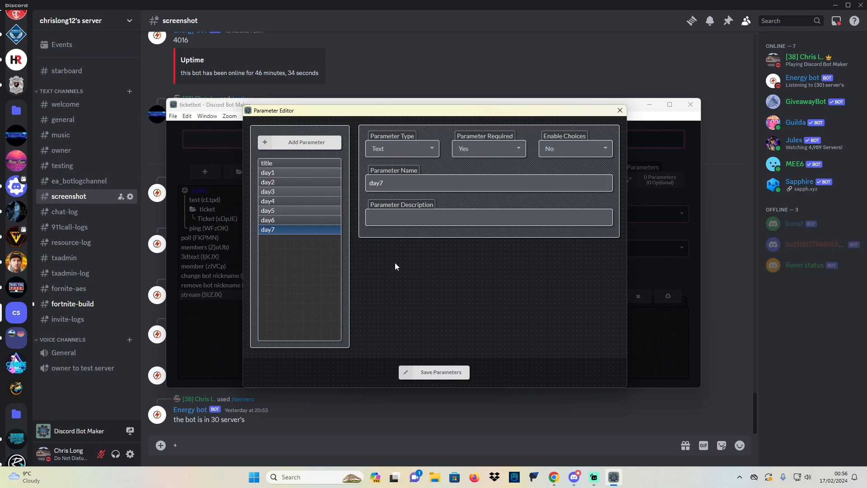
# Save the parameters and start a new action for the Stream button inside the command's Send Message action.
pyautogui.click(439, 373)
pyautogui.doubleClick(441, 312)
pyautogui.click(372, 219)
pyautogui.click(415, 217)
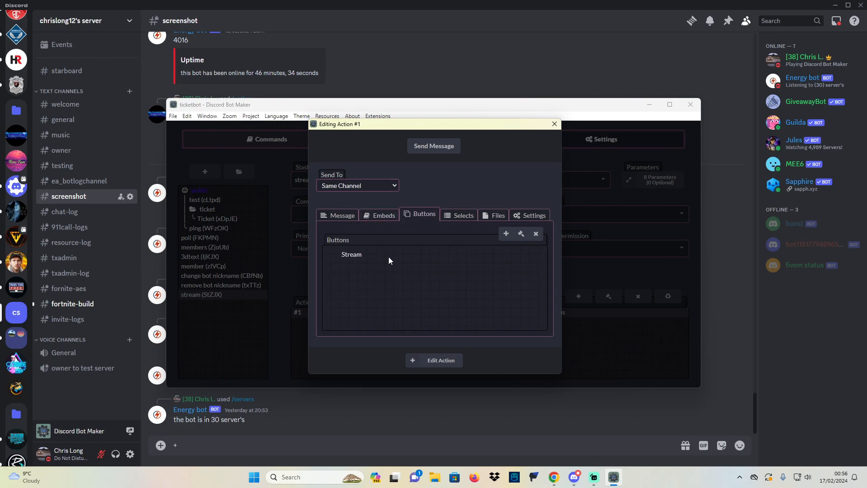
pyautogui.doubleClick(340, 257)
pyautogui.click(449, 252)
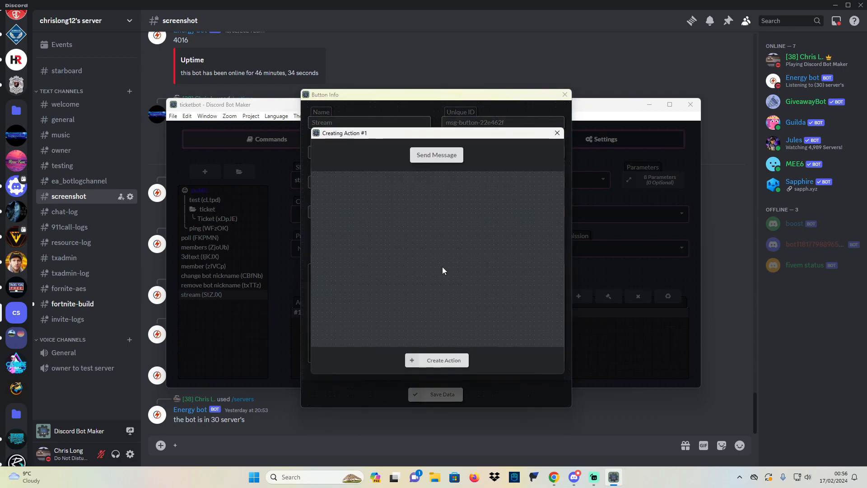
# Add an embed to the button's Send Message action and insert the title slash parameter as its title.
pyautogui.click(373, 201)
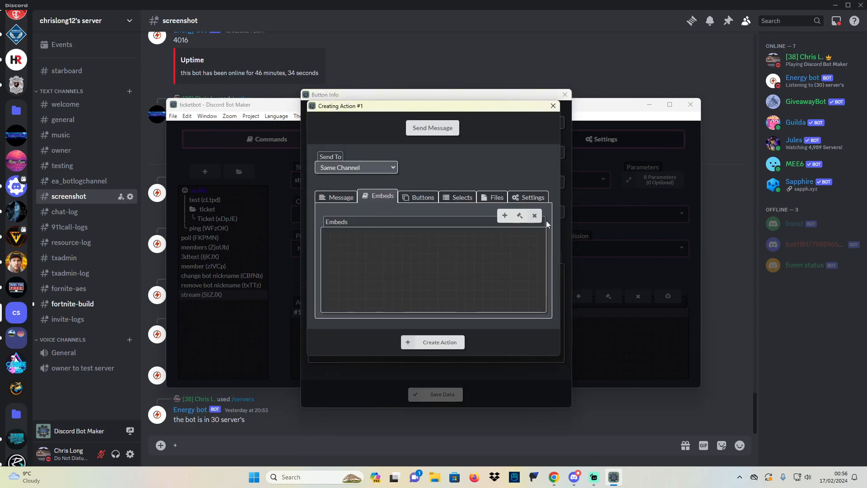
pyautogui.click(505, 215)
pyautogui.rightClick(379, 181)
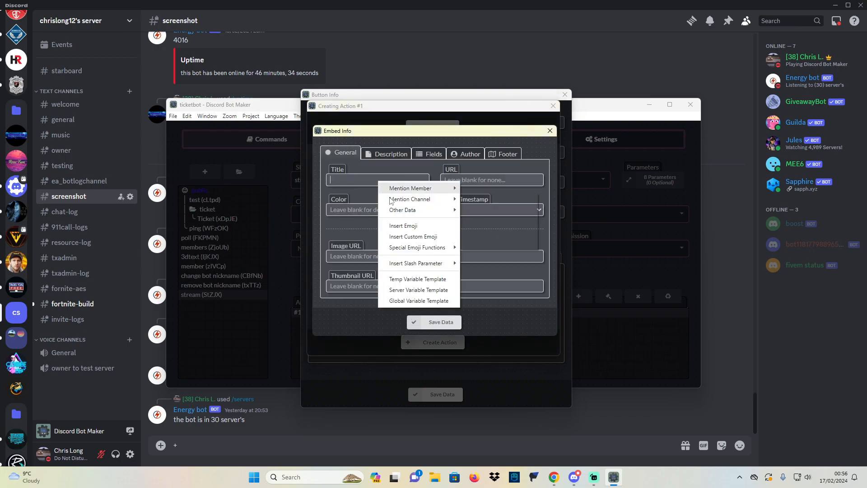
pyautogui.moveTo(430, 257)
pyautogui.click(466, 262)
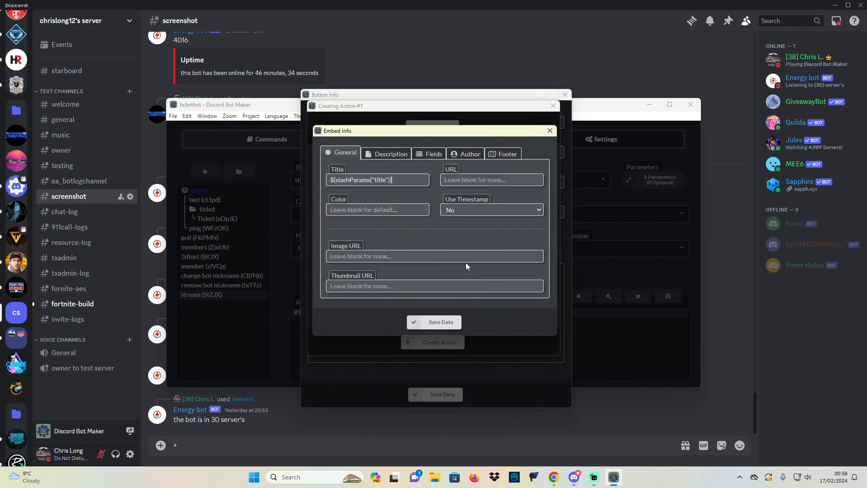
# Begin the embed description with a line reading Day1 followed by the day1 slash parameter.
pyautogui.click(392, 157)
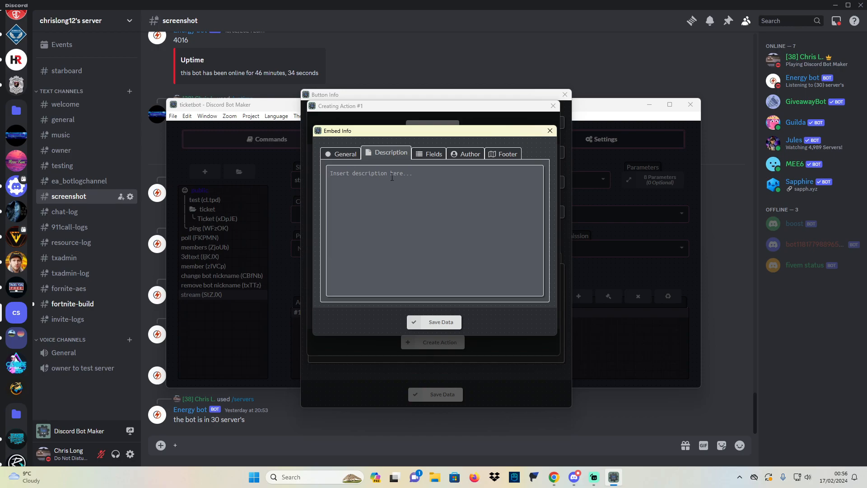
pyautogui.write('Day1')
pyautogui.rightClick(391, 174)
pyautogui.moveTo(472, 256)
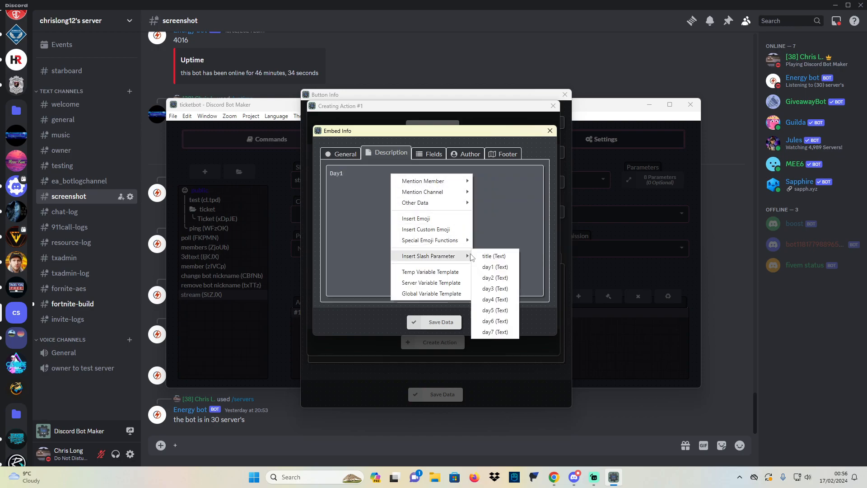
pyautogui.click(495, 267)
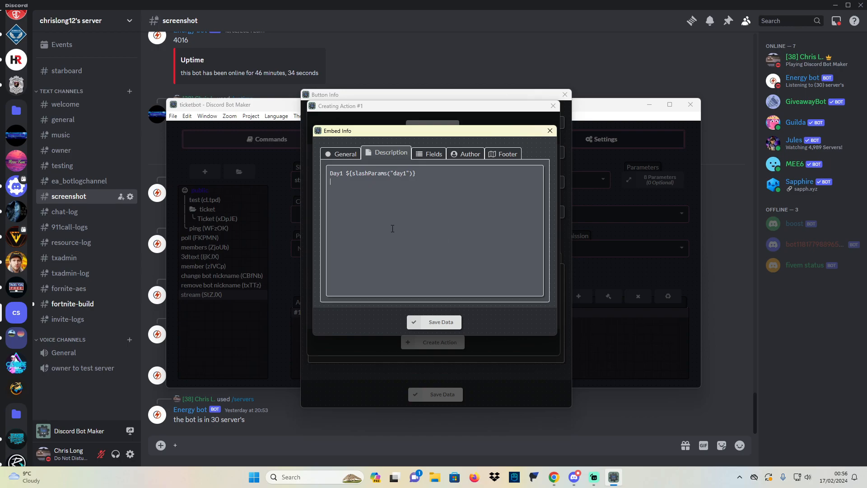
# Add a second description line reading day2 followed by the day2 slash parameter.
pyautogui.press('Return')
pyautogui.write('day2')
pyautogui.rightClick(387, 184)
pyautogui.moveTo(427, 269)
pyautogui.click(494, 282)
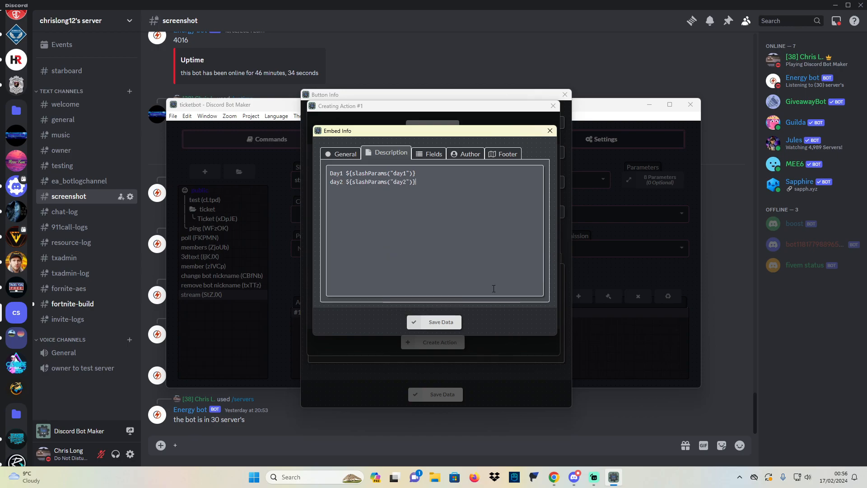
# Copy the day2 line and paste it five times on new lines below in the embed description.
pyautogui.moveTo(417, 182); pyautogui.dragTo(323, 179)
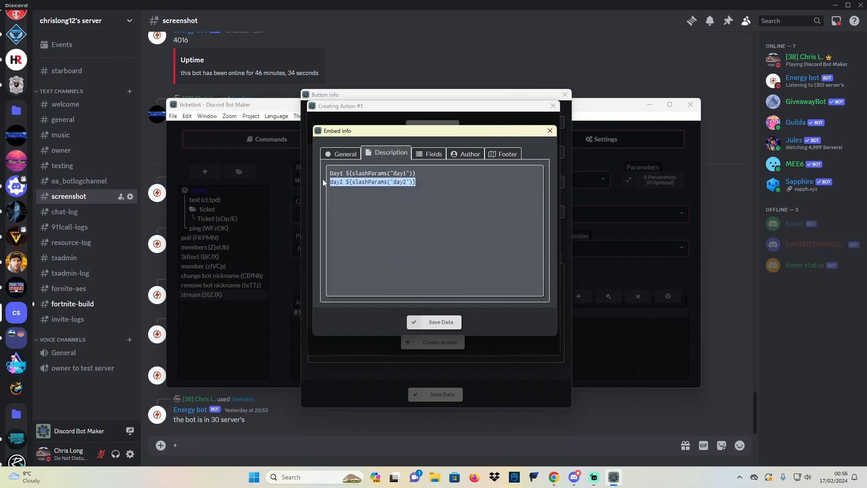
pyautogui.hotkey('ctrl', 'c')
pyautogui.click(409, 198)
pyautogui.press('Return')
pyautogui.hotkey('ctrl', 'v')
pyautogui.write('v')
pyautogui.hotkey('ctrl', 'v')
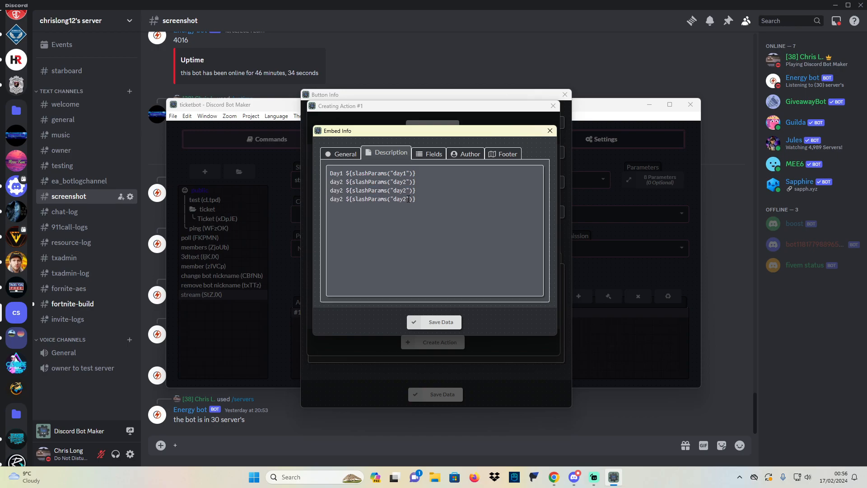
pyautogui.hotkey('ctrl', 'v')
pyautogui.hotkey('ctrl', 'v')
pyautogui.hotkey('ctrl', 'v')
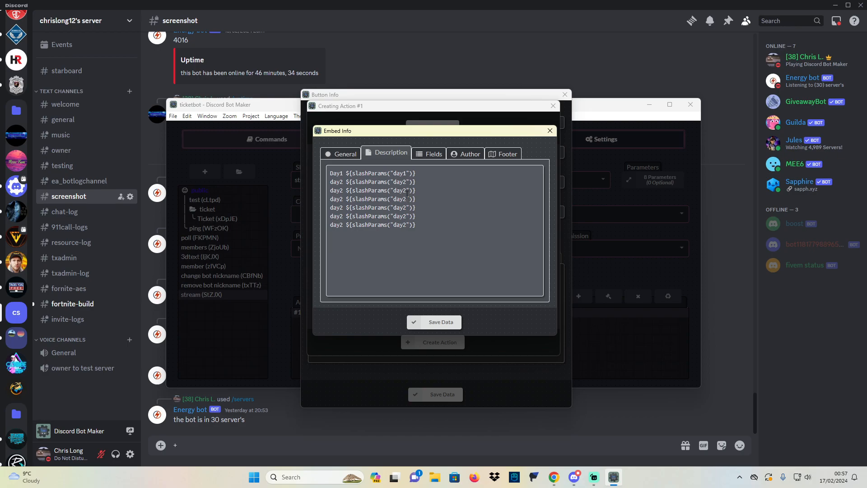
# Renumber the five copied description lines so their labels and slash parameters run from day3 to day7.
pyautogui.press('BackSpace')
pyautogui.write('3')
pyautogui.press('BackSpace')
pyautogui.write('4')
pyautogui.press('BackSpace')
pyautogui.write('5')
pyautogui.press('BackSpace')
pyautogui.write('5')
pyautogui.press('Down')
pyautogui.press('BackSpace')
pyautogui.write('6')
pyautogui.press('Down')
pyautogui.press('BackSpace')
pyautogui.write('7')
pyautogui.press('BackSpace')
pyautogui.write('7')
# Save the embed, create the Send Message action, and save the Stream button into the command's action.
pyautogui.click(433, 322)
pyautogui.click(433, 342)
pyautogui.click(437, 396)
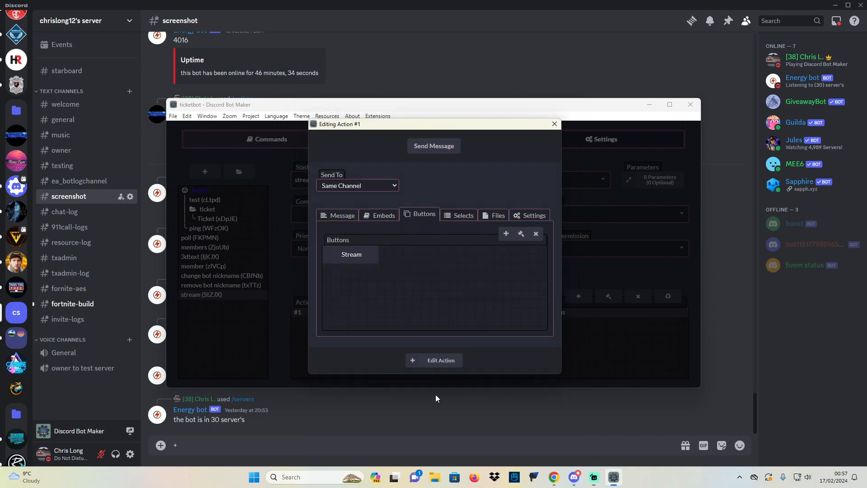
pyautogui.click(432, 360)
# Save the ticketbot project and run the bot, agreeing to save the project first.
pyautogui.hotkey('ctrl', 's')
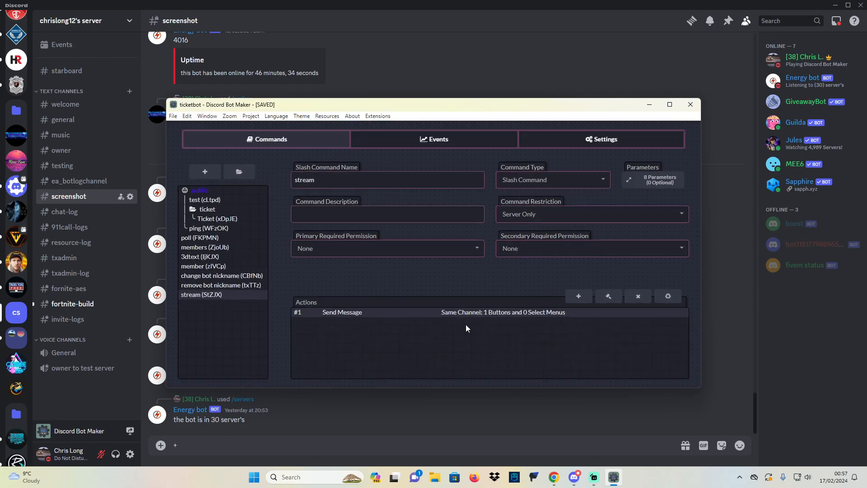
pyautogui.hotkey('ctrl', 'r')
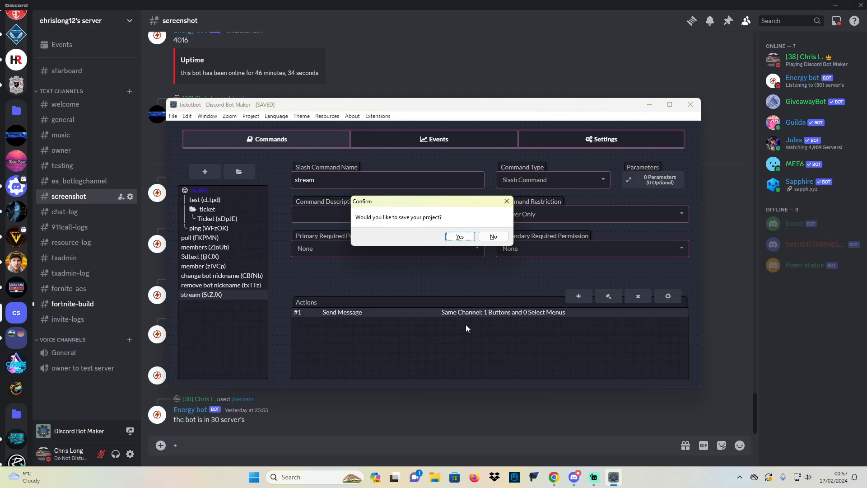
pyautogui.press('Return')
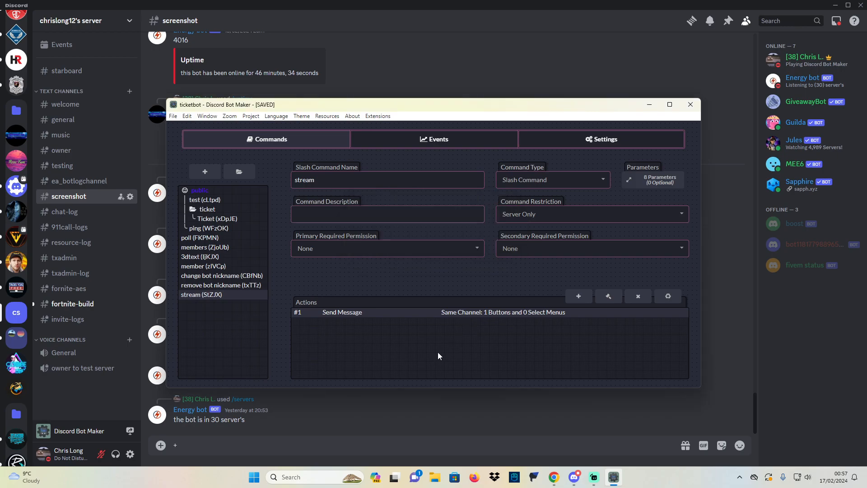
# In Discord's screenshot channel, clear the message draft and start the /stream command with the title "this is a test".
pyautogui.click(245, 438)
pyautogui.hotkey('ctrl', 'a')
pyautogui.press('BackSpace')
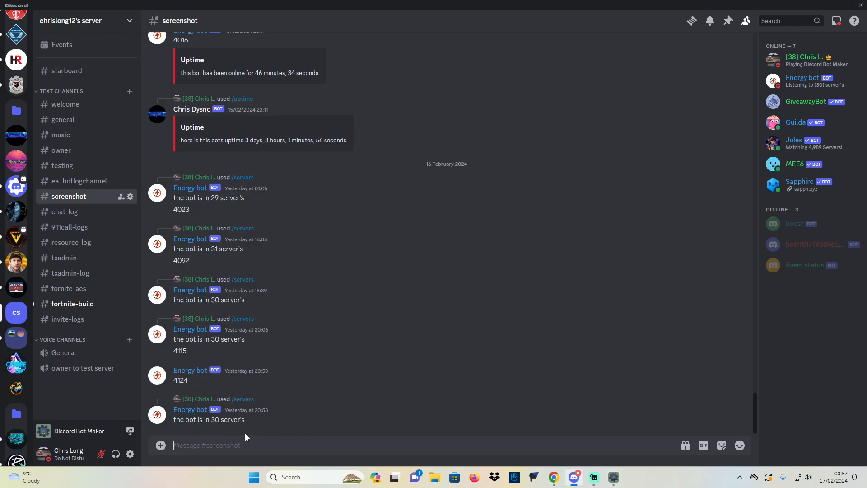
pyautogui.write('/stream')
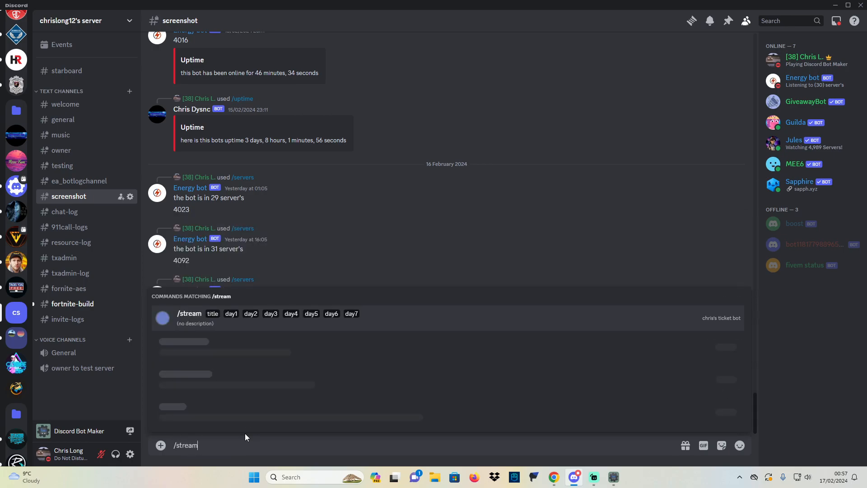
pyautogui.press('Tab')
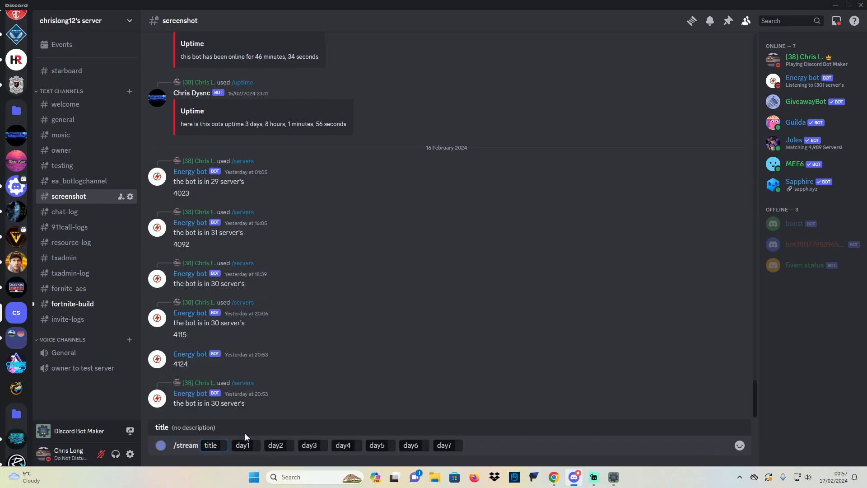
pyautogui.write('ths')
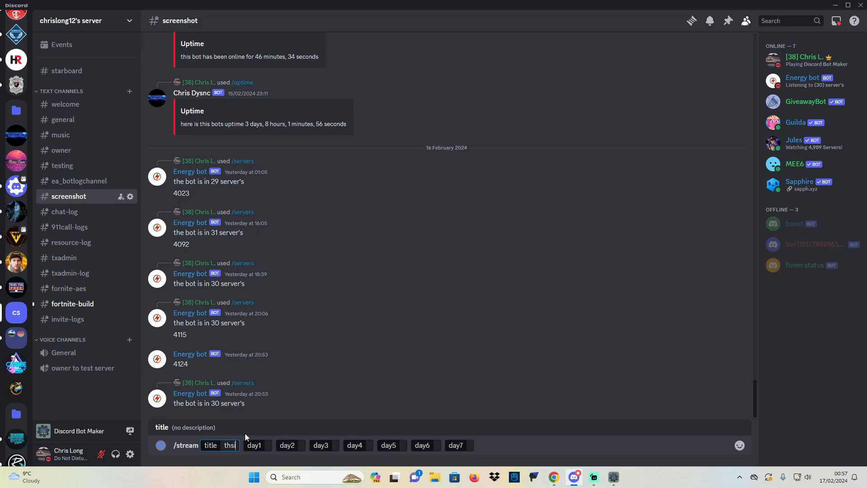
pyautogui.press('BackSpace')
pyautogui.write('is is a t')
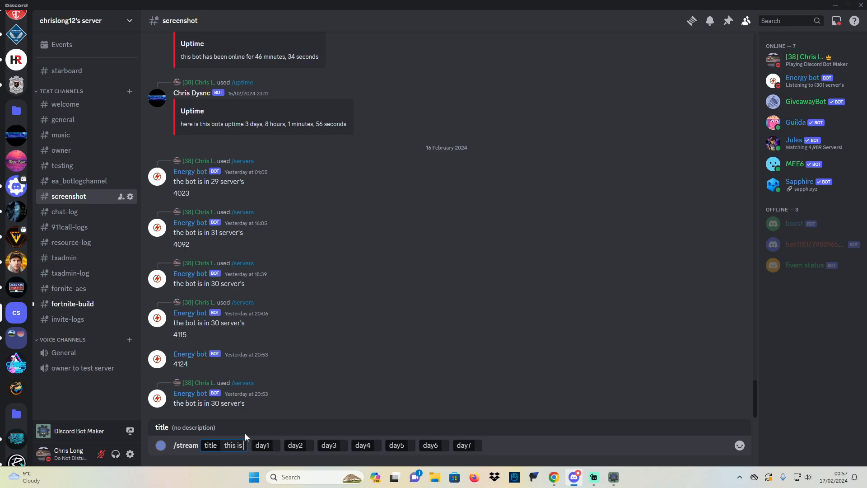
pyautogui.write('est')
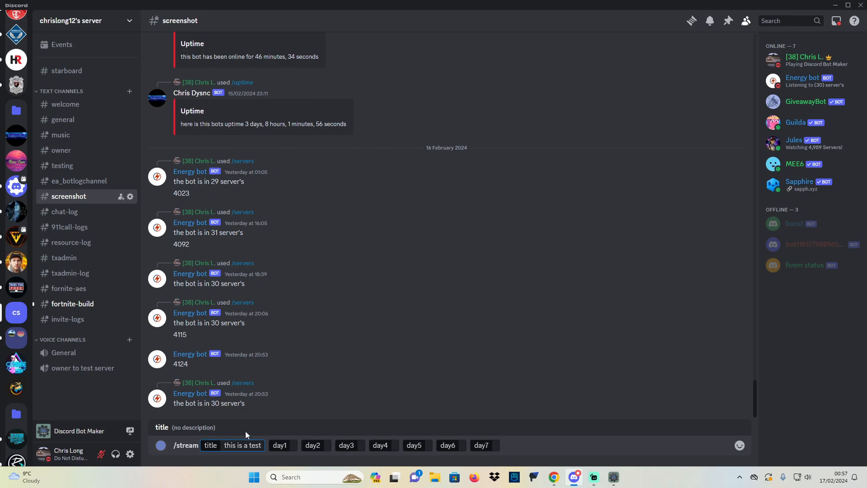
# Set the command's day1, day2 and day3 values to test1, test2 and test3.
pyautogui.press('Tab')
pyautogui.write('test')
pyautogui.press('Tab')
pyautogui.write('testq')
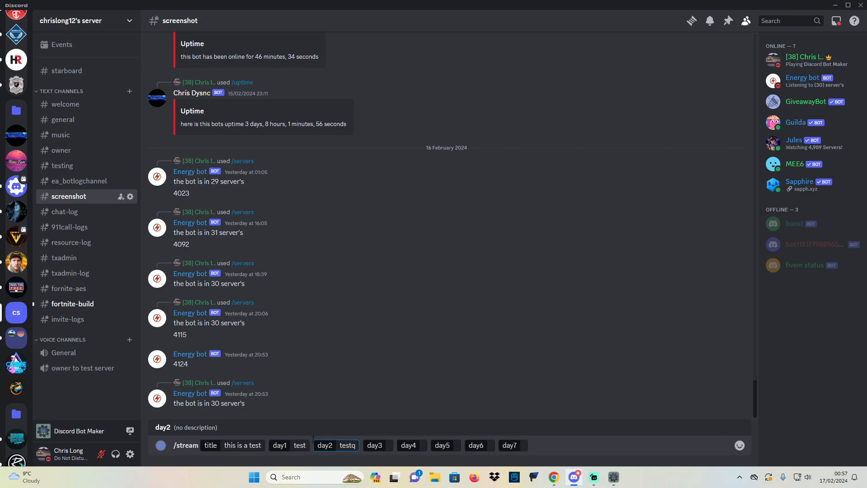
pyautogui.press('BackSpace')
pyautogui.press('Tab')
pyautogui.write('test3')
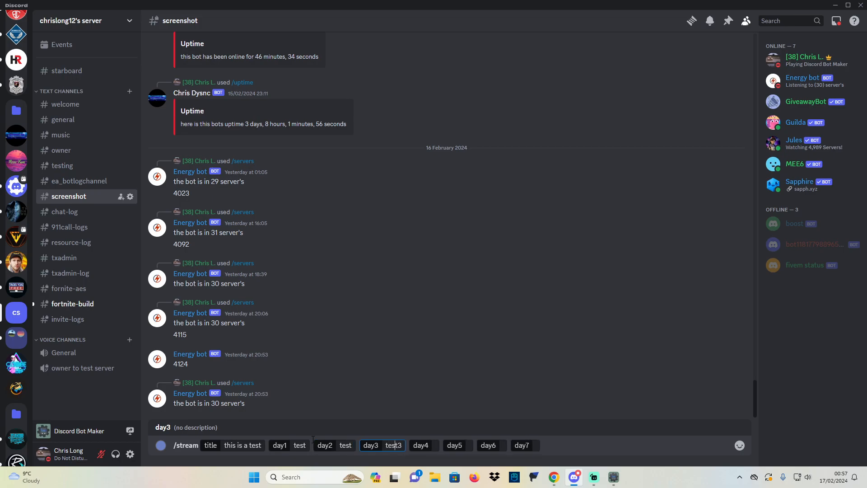
pyautogui.hotkey('shift', 'Tab')
pyautogui.write('2')
pyautogui.hotkey('shift', 'Tab')
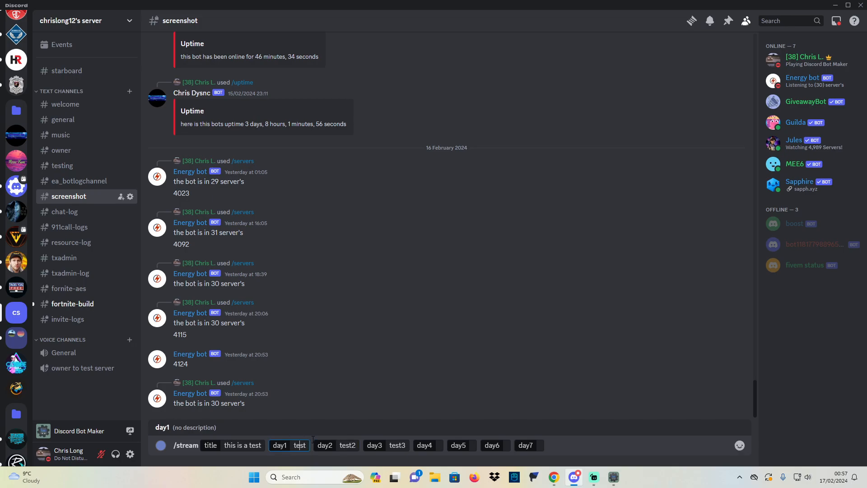
pyautogui.write('1')
# Set the command's day4 value to test4 and its day5 value to test5.
pyautogui.press('Tab')
pyautogui.press('Tab')
pyautogui.press('Tab')
pyautogui.press('Tab')
pyautogui.hotkey('shift', 'Tab')
pyautogui.hotkey('shift', 'Tab')
pyautogui.hotkey('shift', 'Tab')
pyautogui.press('Tab')
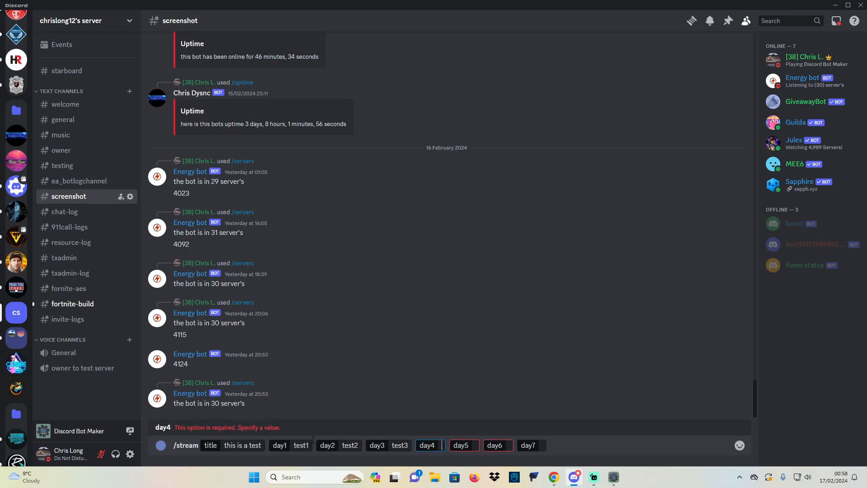
pyautogui.write('test4')
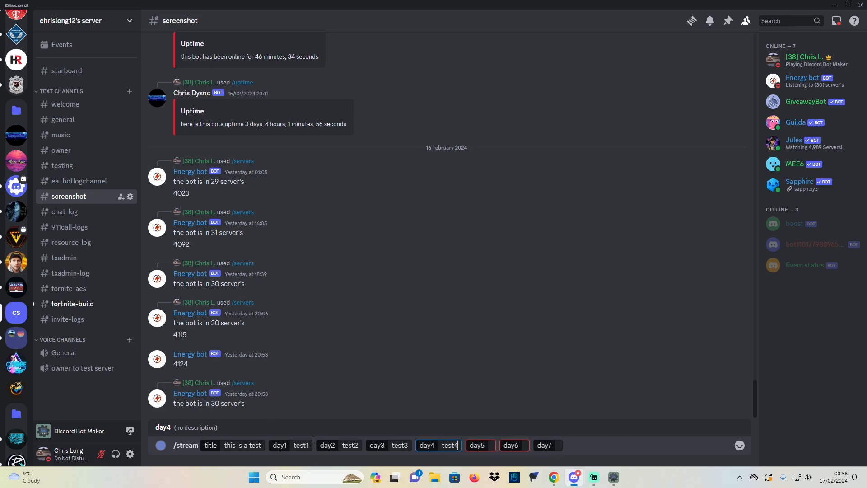
pyautogui.press('Right')
pyautogui.press('Tab')
pyautogui.write('test')
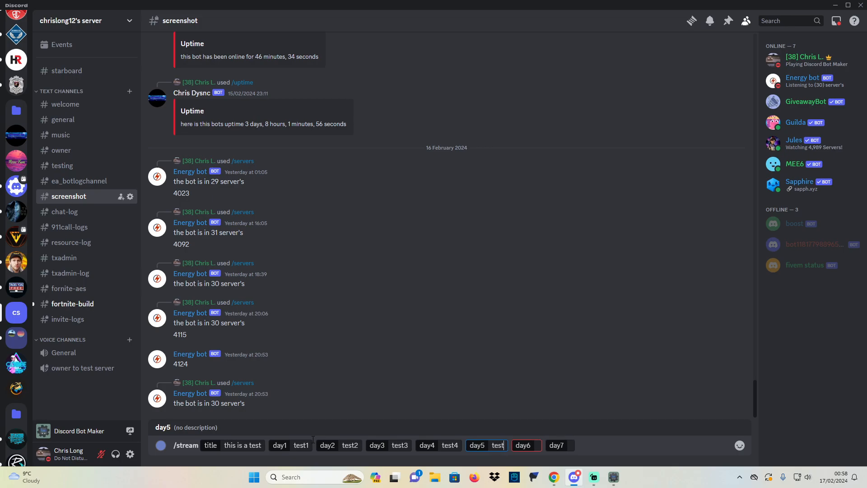
pyautogui.write('5')
# Set the command's day6 value to test6 and its day7 value to test7.
pyautogui.press('Right')
pyautogui.press('Tab')
pyautogui.write('test6')
pyautogui.press('Right')
pyautogui.press('Tab')
pyautogui.write('test7')
# Send the /stream command and trigger the Stream button in the bot's reply.
pyautogui.press('Return')
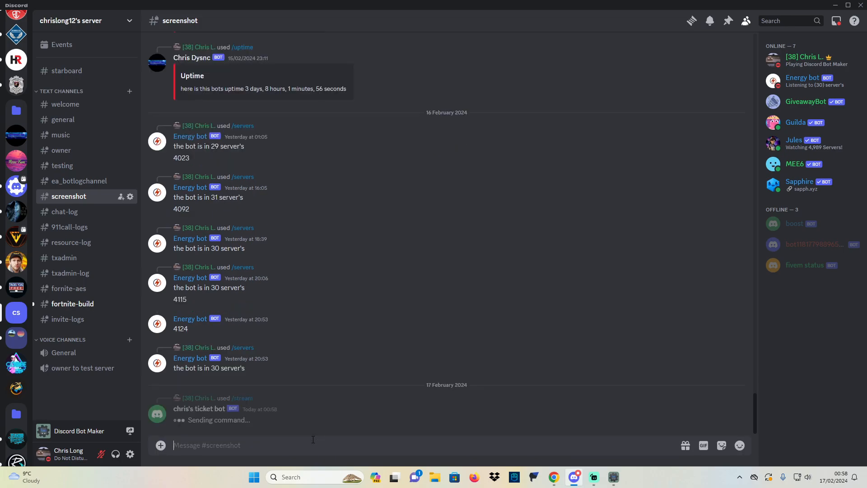
pyautogui.click(201, 417)
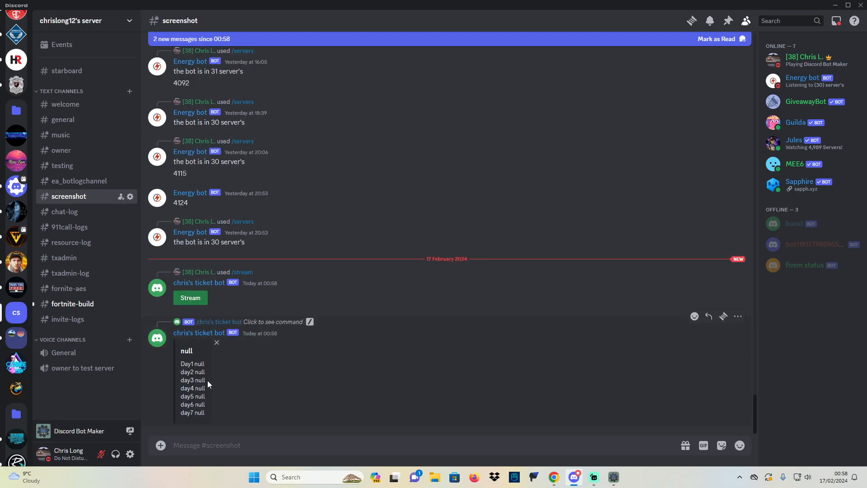
# In Discord Bot Maker, edit the command's Stream button and set its action response mode to Multi, Anyone Can Use.
pyautogui.hotkey('alt', 'Tab')
pyautogui.doubleClick(391, 321)
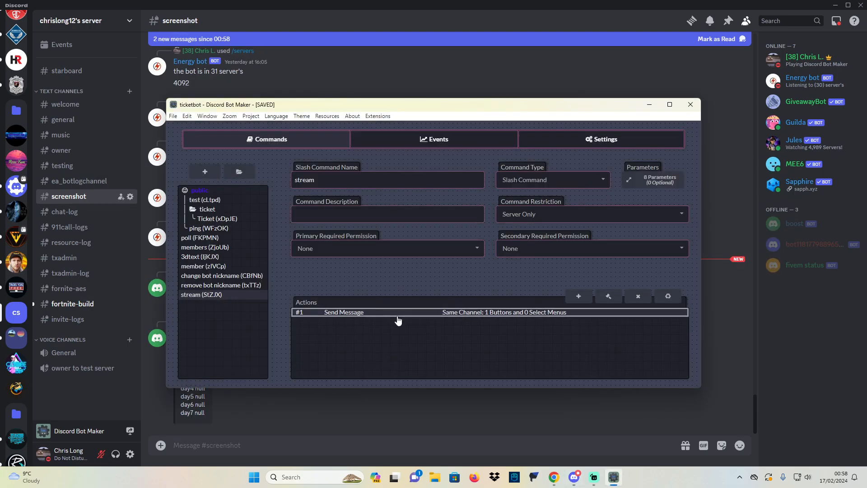
pyautogui.click(379, 214)
pyautogui.click(424, 215)
pyautogui.doubleClick(389, 253)
pyautogui.click(379, 213)
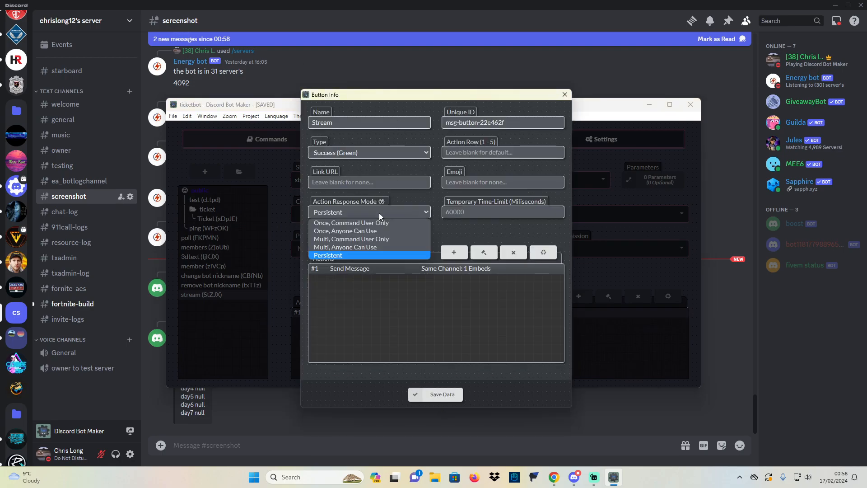
pyautogui.click(369, 247)
pyautogui.click(369, 212)
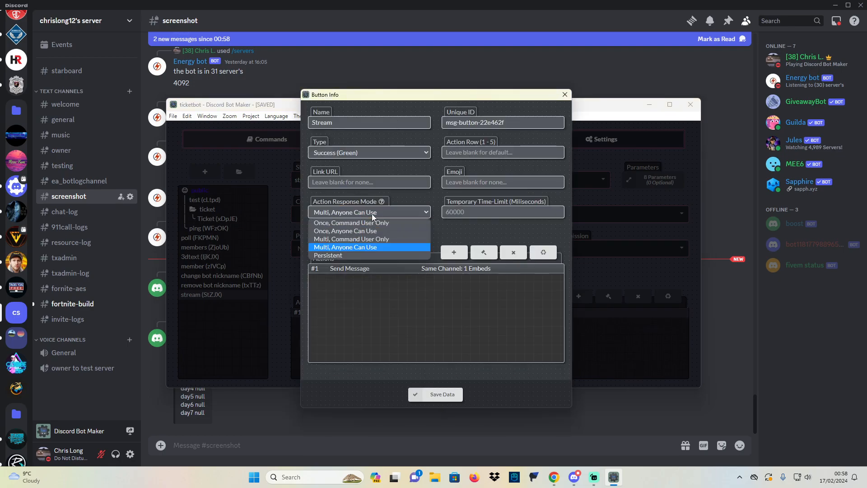
pyautogui.click(368, 247)
# Copy the whole embed description from the button's Send Message action, closing the embed and action without changes.
pyautogui.doubleClick(405, 271)
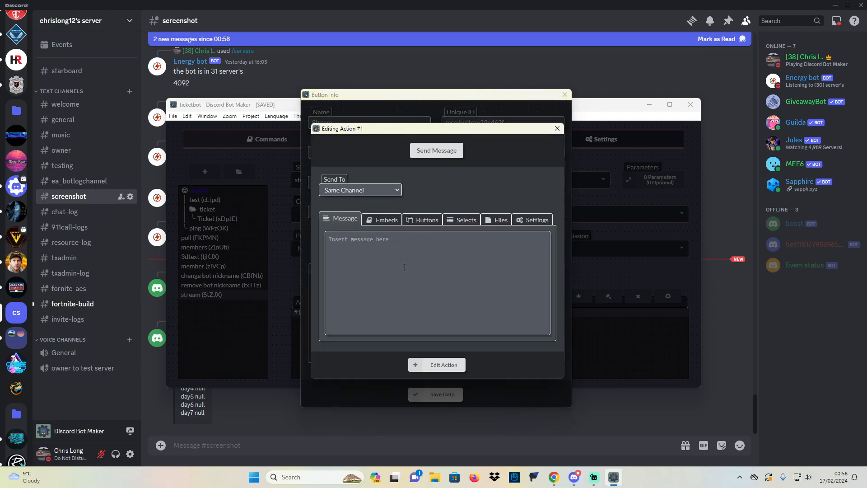
pyautogui.click(383, 219)
pyautogui.click(396, 258)
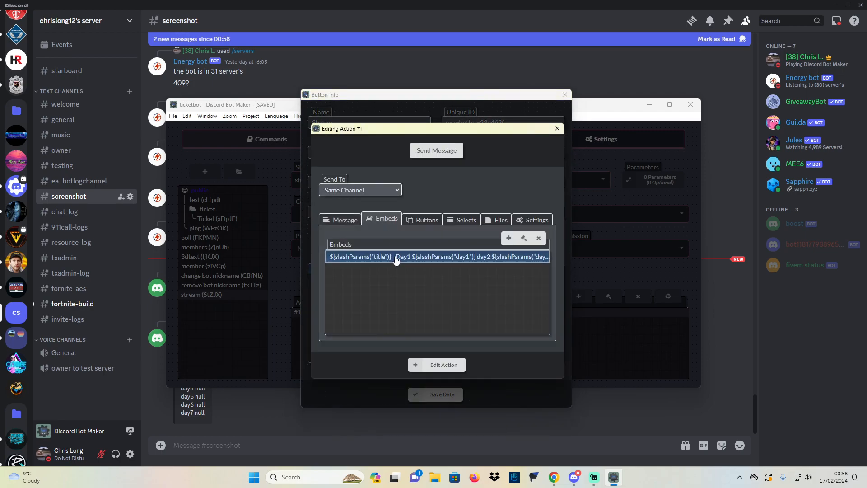
pyautogui.doubleClick(396, 260)
pyautogui.click(391, 175)
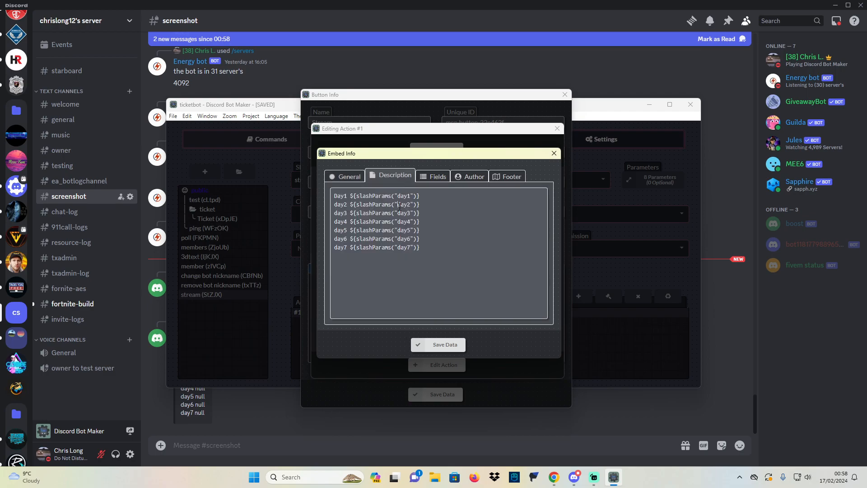
pyautogui.hotkey('ctrl', 'a')
pyautogui.hotkey('ctrl', 'c')
pyautogui.click(554, 154)
pyautogui.click(557, 128)
# Delete the button's Send Message action and create a new one with a blank embed.
pyautogui.rightClick(434, 269)
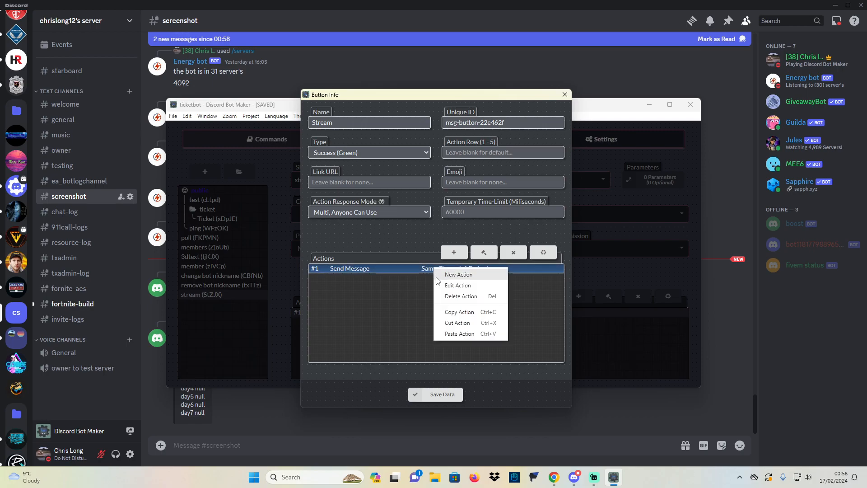
pyautogui.click(453, 291)
pyautogui.click(448, 257)
pyautogui.click(377, 196)
pyautogui.click(506, 219)
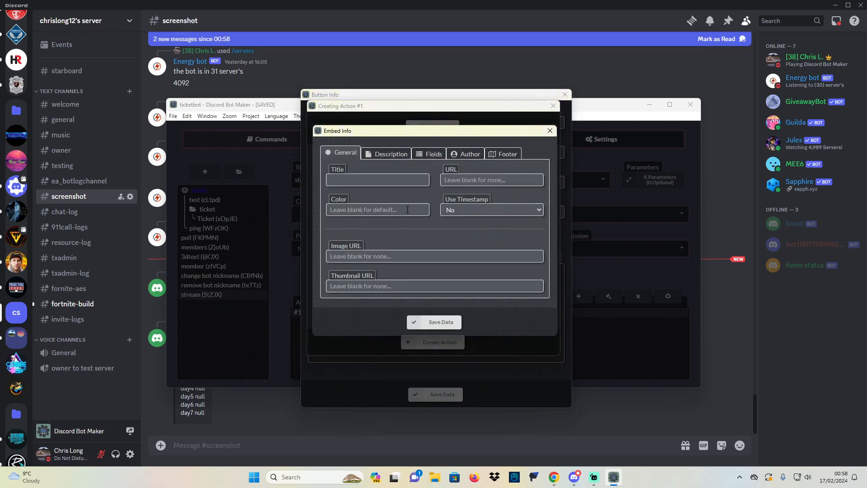
# Insert the title slash parameter as the embed title and paste the copied day lines into its description.
pyautogui.rightClick(394, 180)
pyautogui.moveTo(470, 261)
pyautogui.click(497, 262)
pyautogui.click(387, 154)
pyautogui.click(388, 195)
pyautogui.write('v')
pyautogui.press('BackSpace')
pyautogui.hotkey('ctrl', 'v')
# Save the new embed, its Send Message action and the Stream button, and apply the edit to the command's action.
pyautogui.click(441, 322)
pyautogui.click(445, 343)
pyautogui.click(445, 394)
pyautogui.click(434, 360)
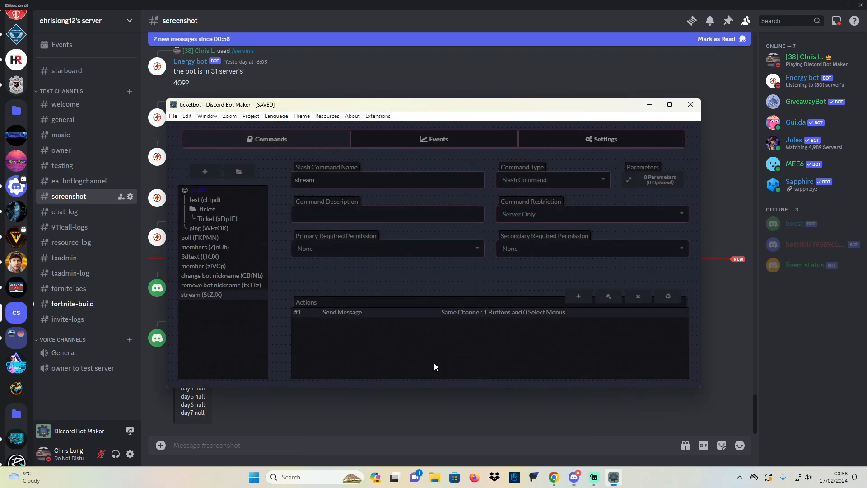
# In Discord's screenshot channel, start another /stream command with the title "This is a test".
pyautogui.click(333, 445)
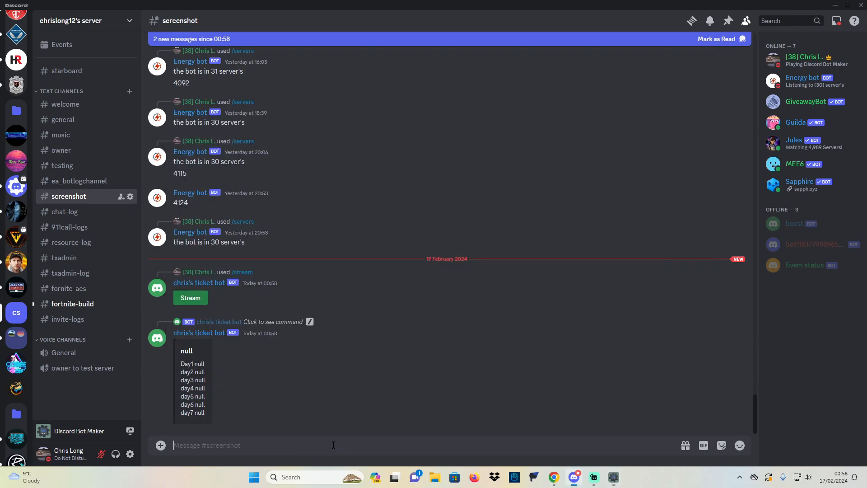
pyautogui.write('/stre')
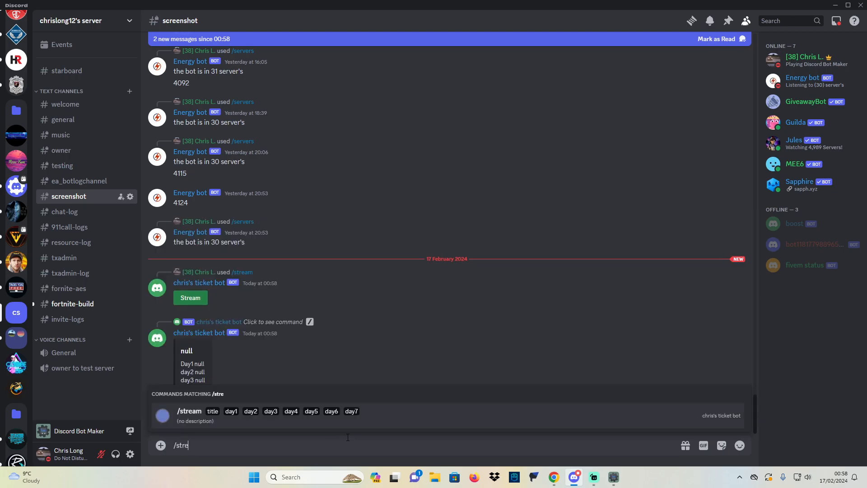
pyautogui.press('Tab')
pyautogui.write('T')
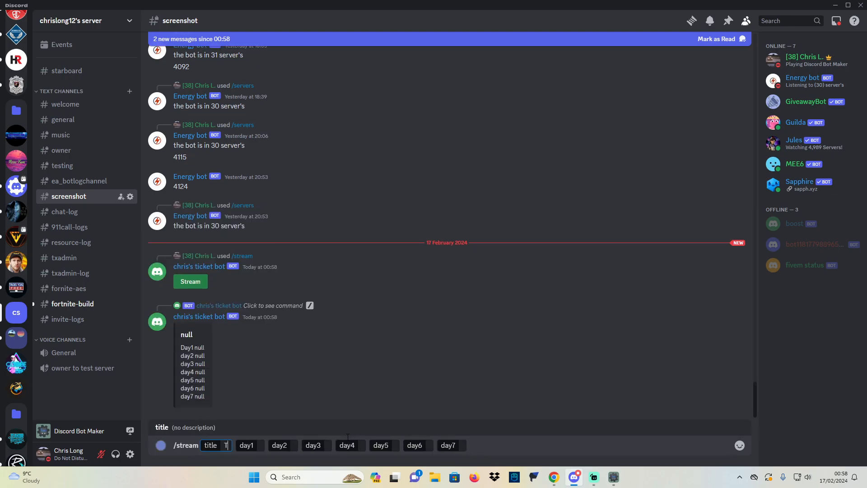
pyautogui.write('his is a test')
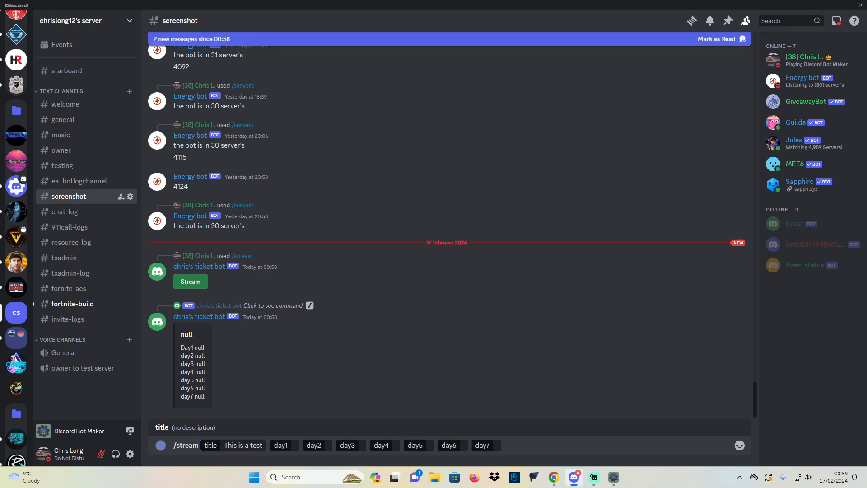
# Fill the /stream command's day1, day2, day3 and day4 parameters with "day1", "day2", "day3" and "day4".
pyautogui.press('Tab')
pyautogui.write('day')
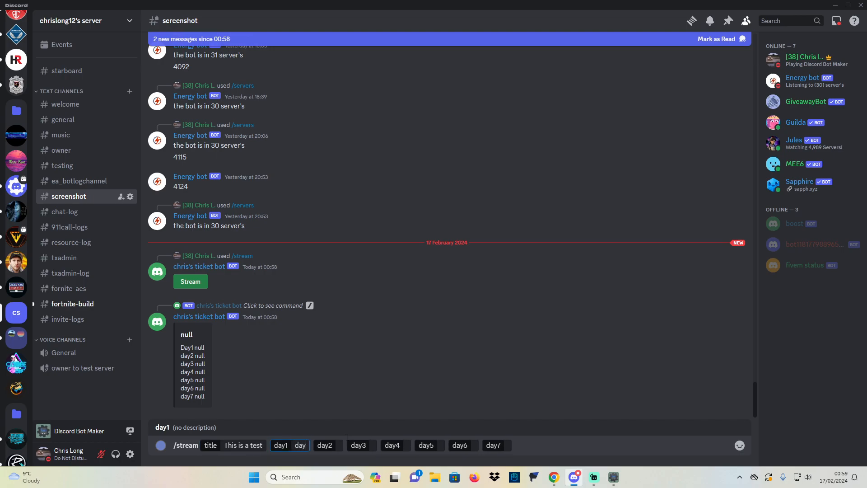
pyautogui.write('1')
pyautogui.press('Tab')
pyautogui.write('day')
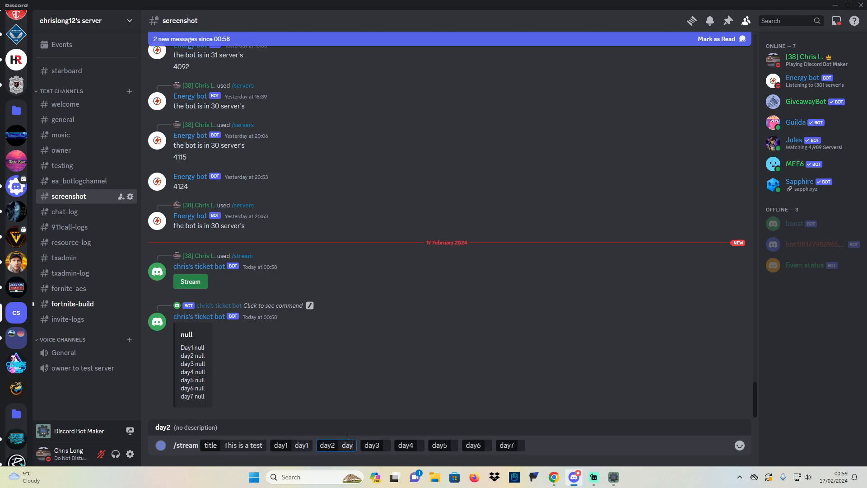
pyautogui.write('2')
pyautogui.press('Tab')
pyautogui.write('d')
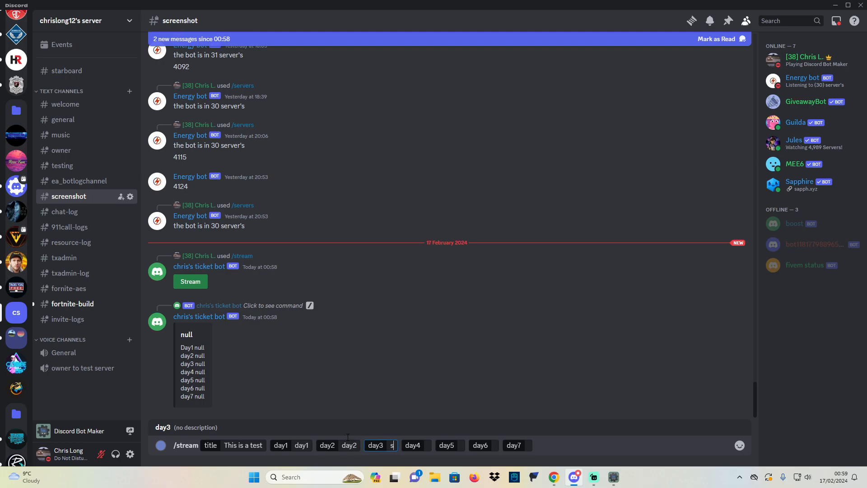
pyautogui.write('ay3')
pyautogui.press('Tab')
pyautogui.write('d')
pyautogui.press('capslock')
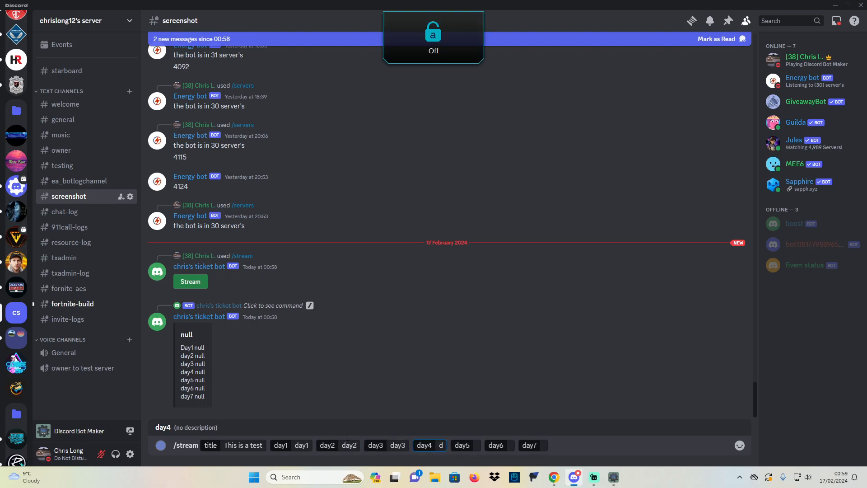
pyautogui.write('ay4')
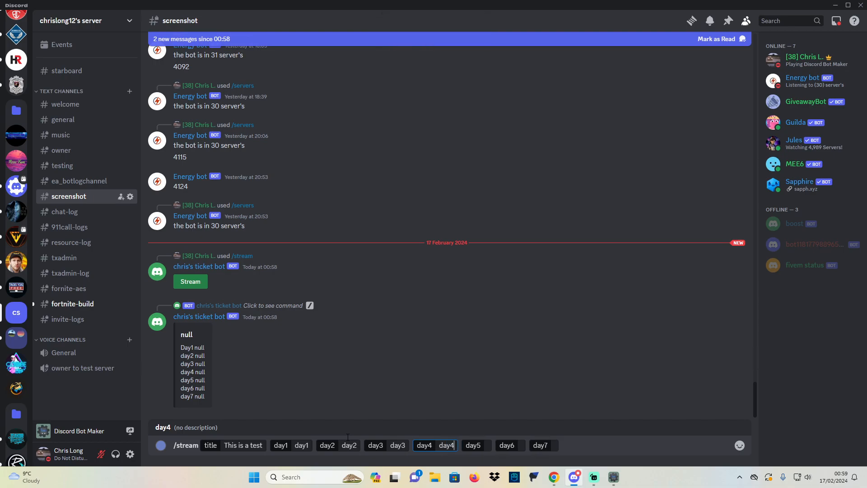
# Complete the command with "day5", "day6" and "day7" in the matching parameters, send it and trigger the reply's Stream button.
pyautogui.press('Tab')
pyautogui.write('da')
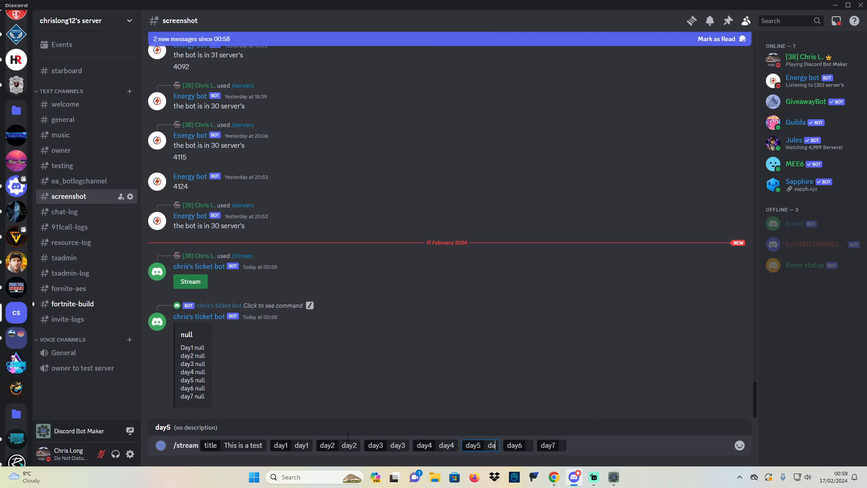
pyautogui.write('y5')
pyautogui.press('Tab')
pyautogui.write('d')
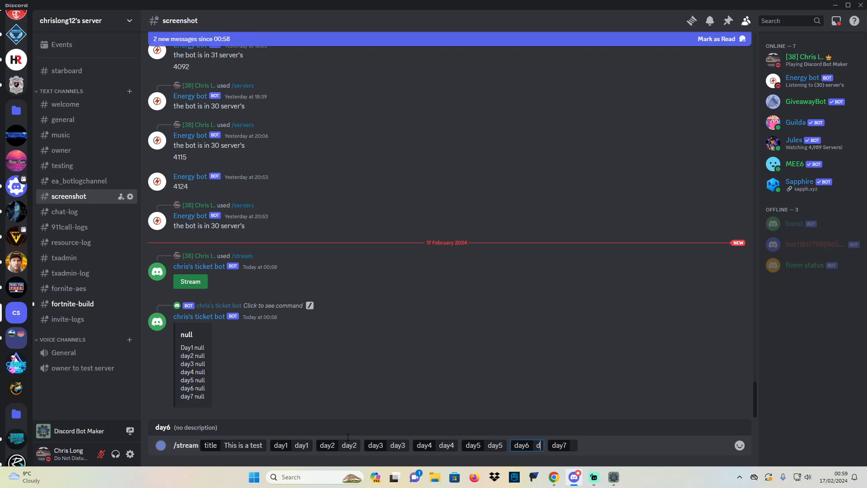
pyautogui.write('ay6')
pyautogui.press('Tab')
pyautogui.write('day7')
pyautogui.press('Return')
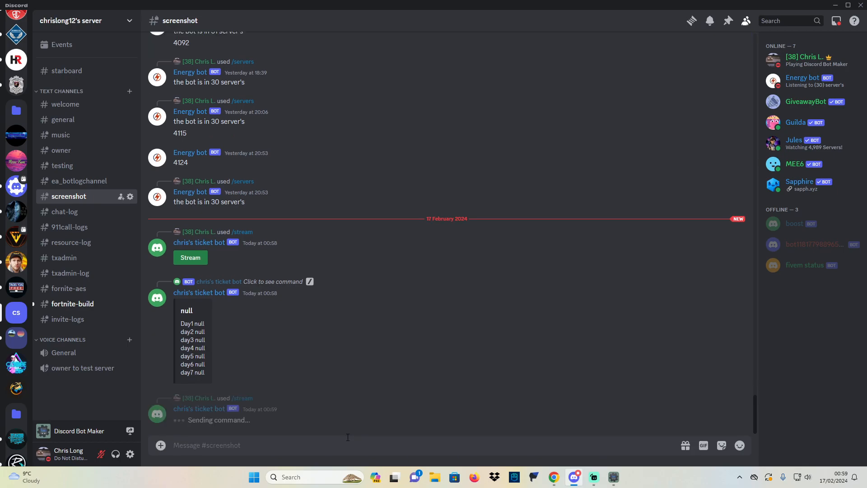
pyautogui.click(189, 415)
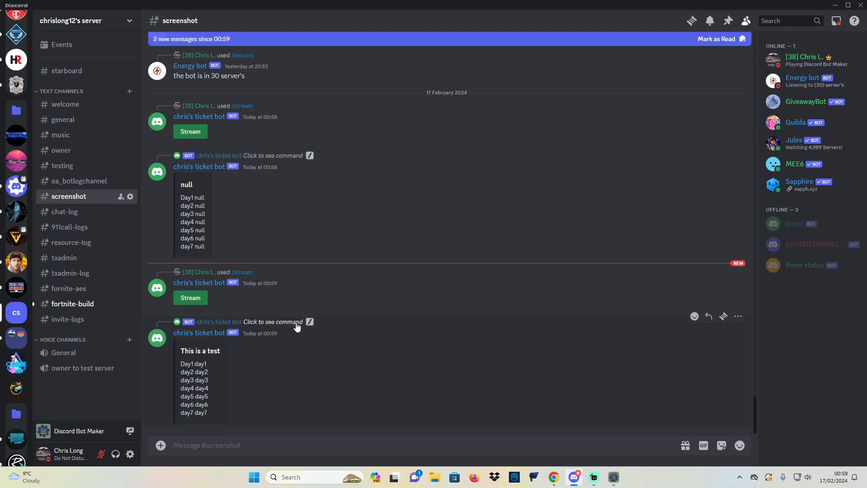
# Switch to Discord Bot Maker and review the Stream button's settings inside the stream command's Send Message action.
pyautogui.click(614, 477)
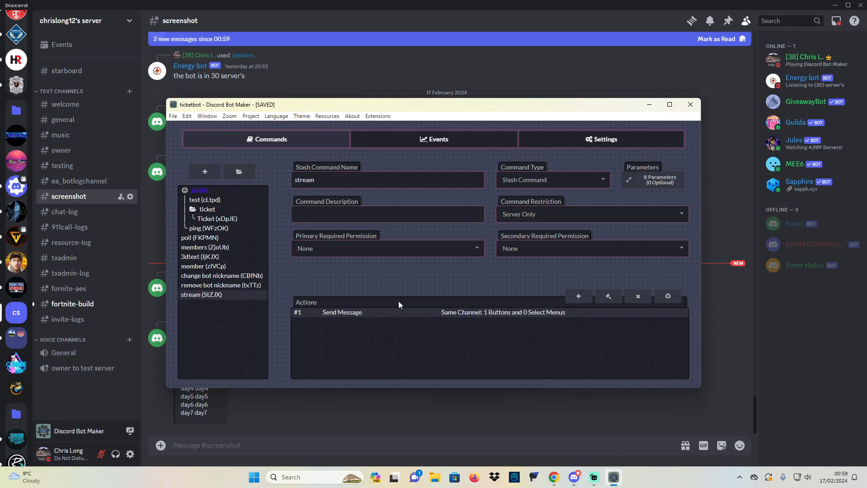
pyautogui.doubleClick(409, 315)
pyautogui.click(389, 216)
pyautogui.click(419, 214)
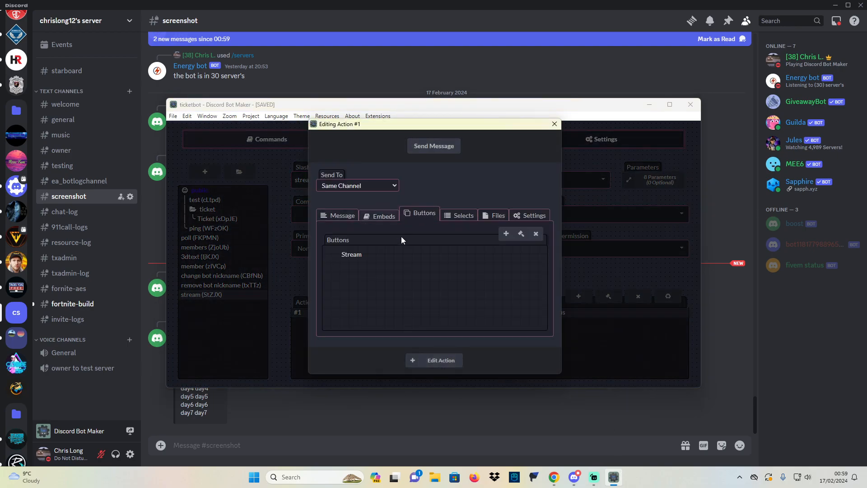
pyautogui.doubleClick(359, 251)
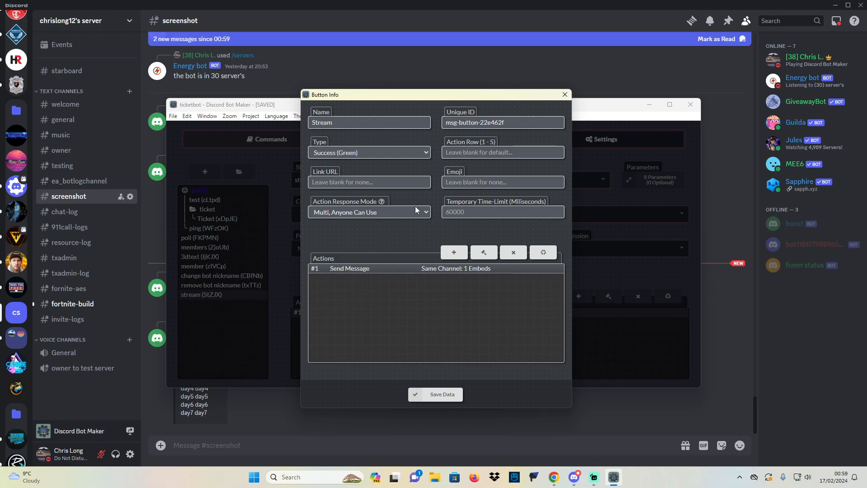
pyautogui.click(564, 95)
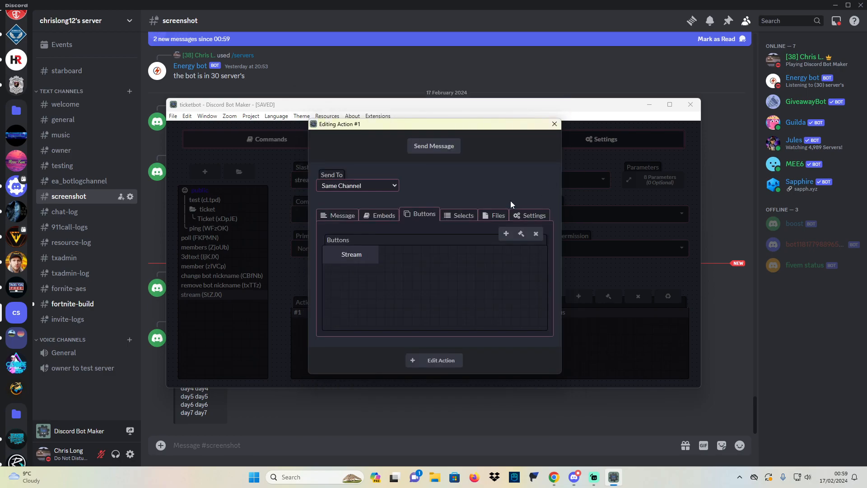
pyautogui.click(549, 125)
# Examine the embeds, buttons, selects and files of the Ticket command's Send Message action.
pyautogui.click(205, 200)
pyautogui.click(226, 219)
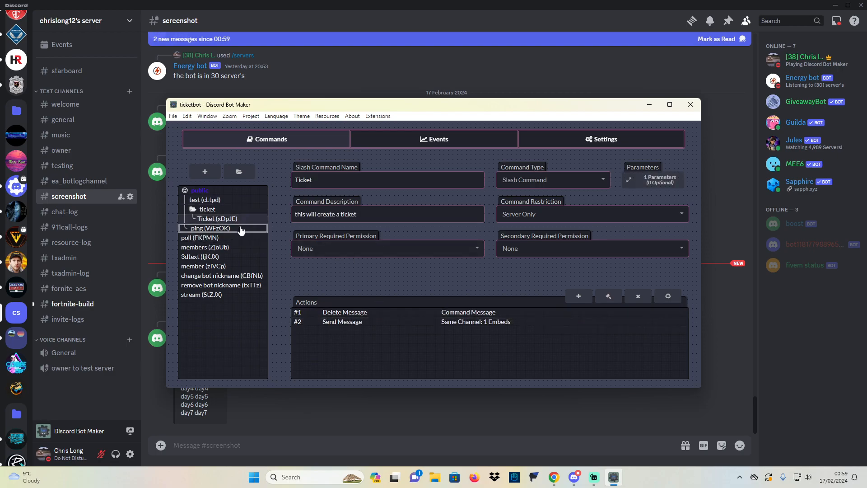
pyautogui.doubleClick(377, 323)
pyautogui.click(370, 215)
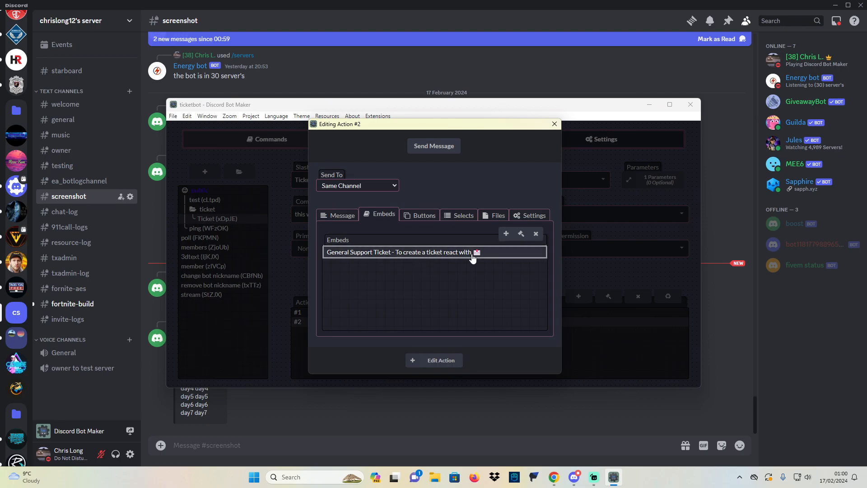
pyautogui.click(422, 216)
pyautogui.click(466, 220)
pyautogui.click(495, 218)
pyautogui.click(434, 218)
pyautogui.click(394, 218)
pyautogui.click(555, 124)
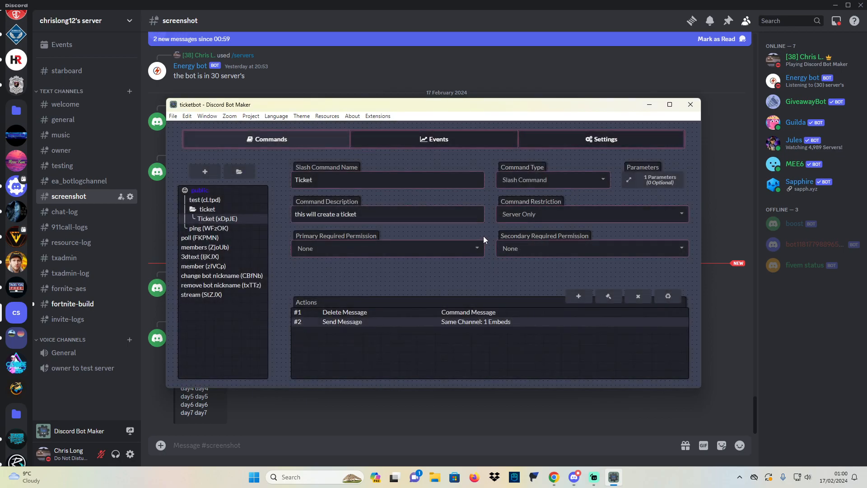
# Return to the stream command, set its command type to Slash Command and save the project.
pyautogui.click(202, 295)
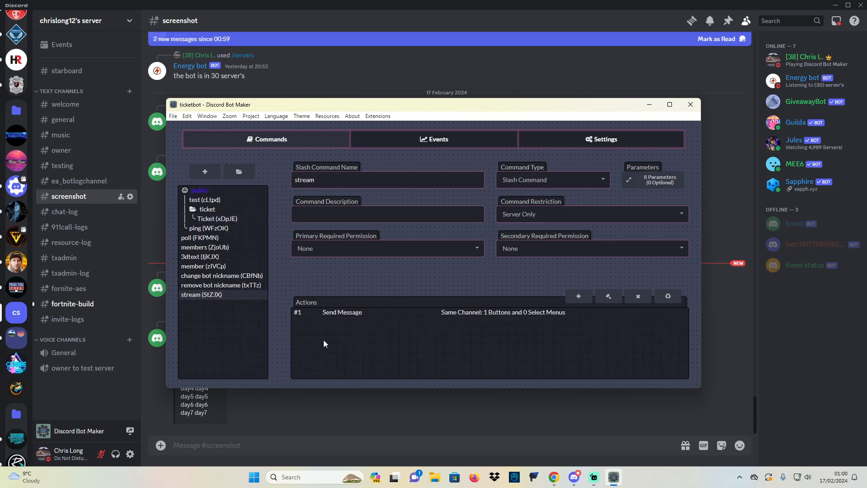
pyautogui.click(354, 312)
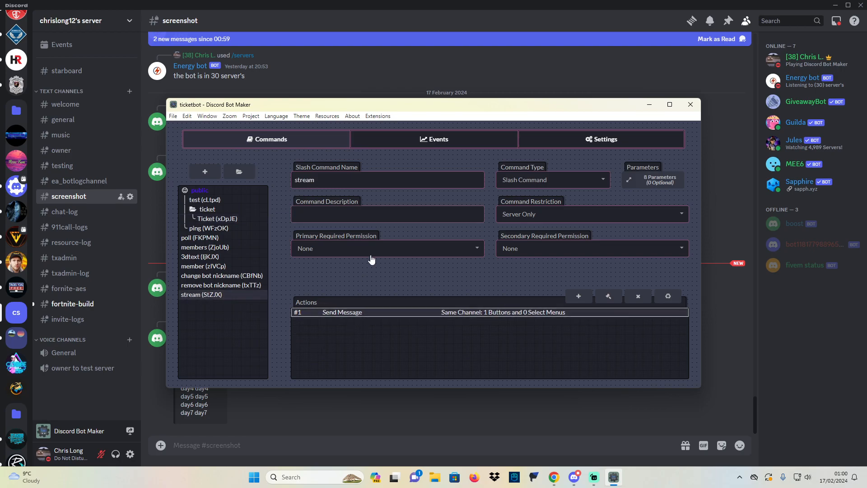
pyautogui.click(542, 181)
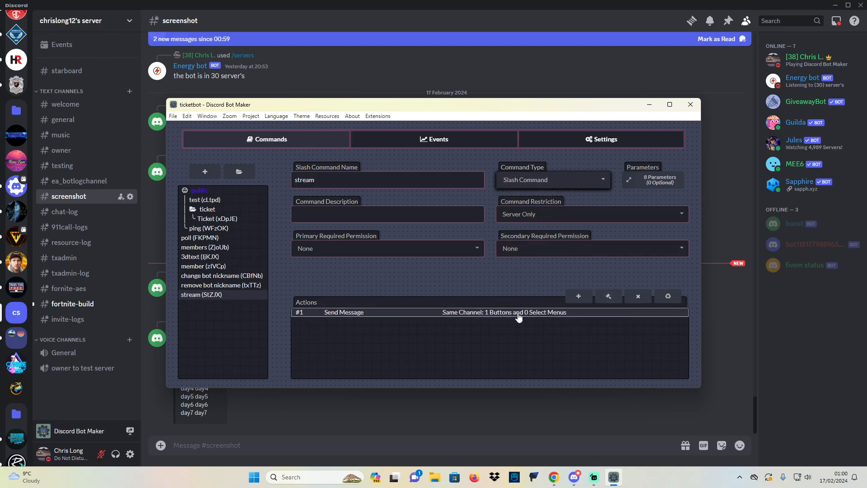
pyautogui.press('Up')
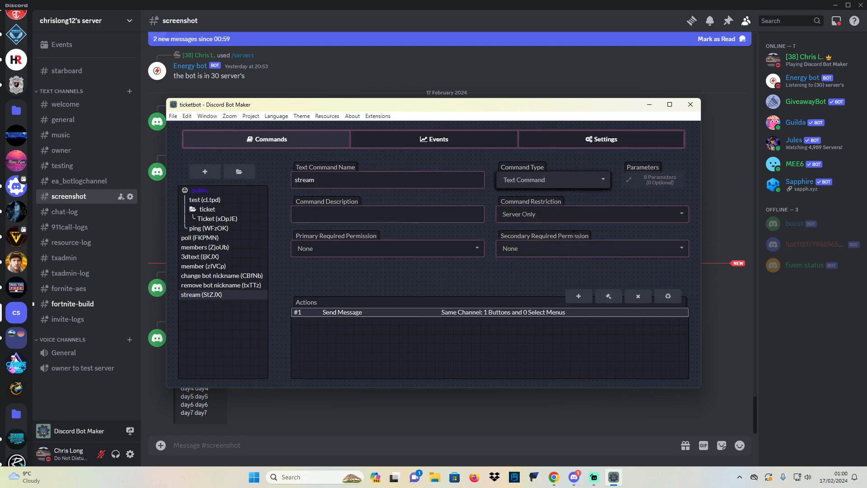
pyautogui.click(542, 183)
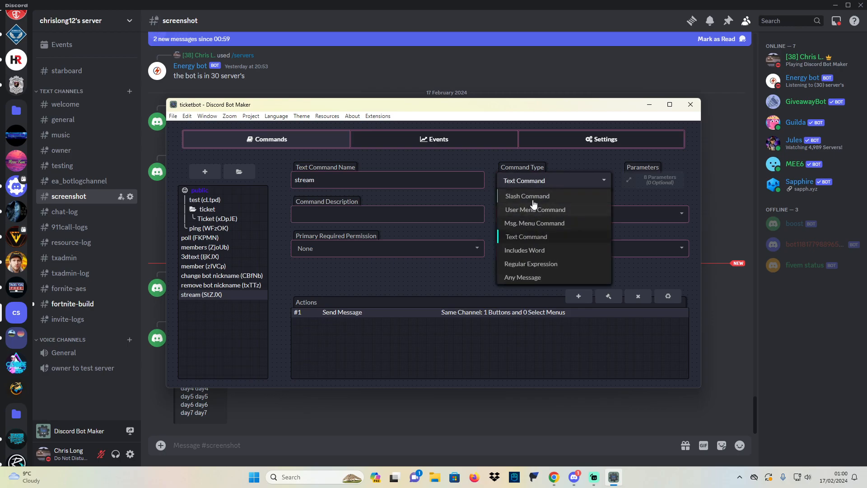
pyautogui.click(533, 199)
pyautogui.hotkey('ctrl', 's')
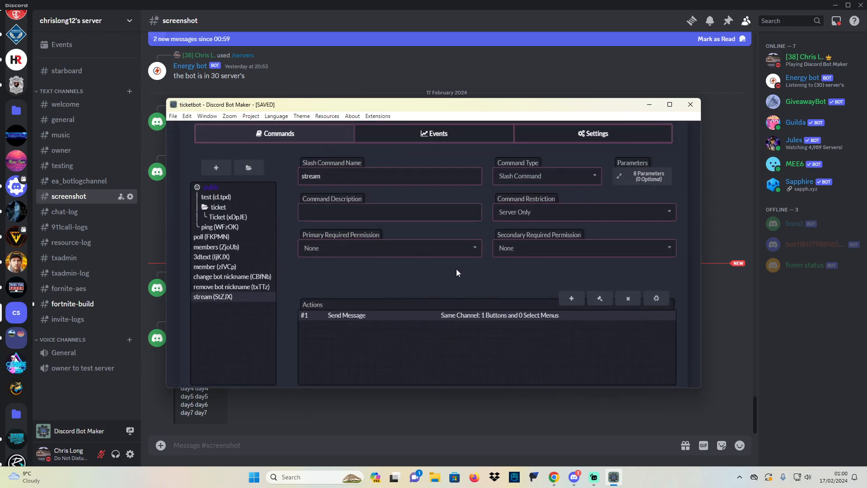
# Return to Discord's screenshot channel and view Energy bot's profile card from the member list.
pyautogui.click(368, 457)
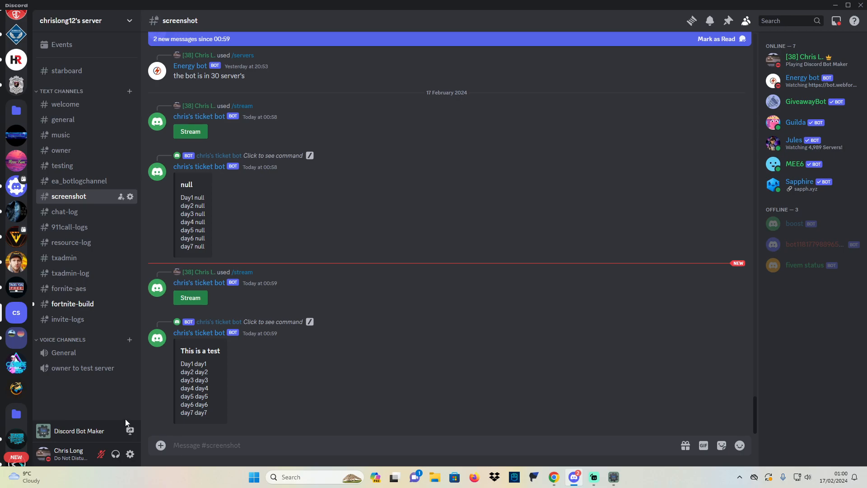
pyautogui.click(804, 81)
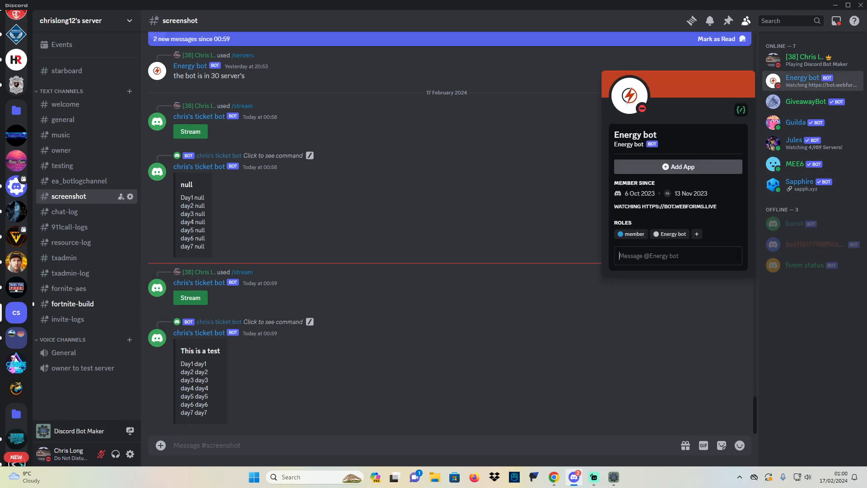
pyautogui.click(579, 433)
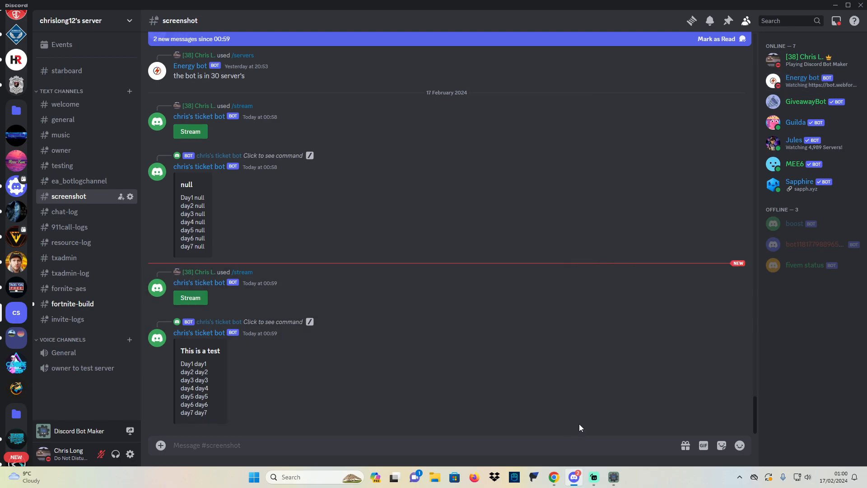
pyautogui.scroll(4, 563, 316)
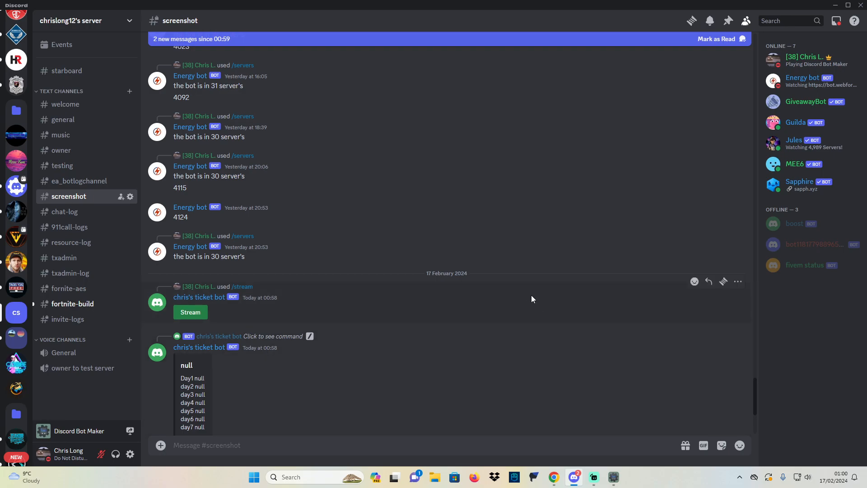
pyautogui.scroll(-4, 368, 173)
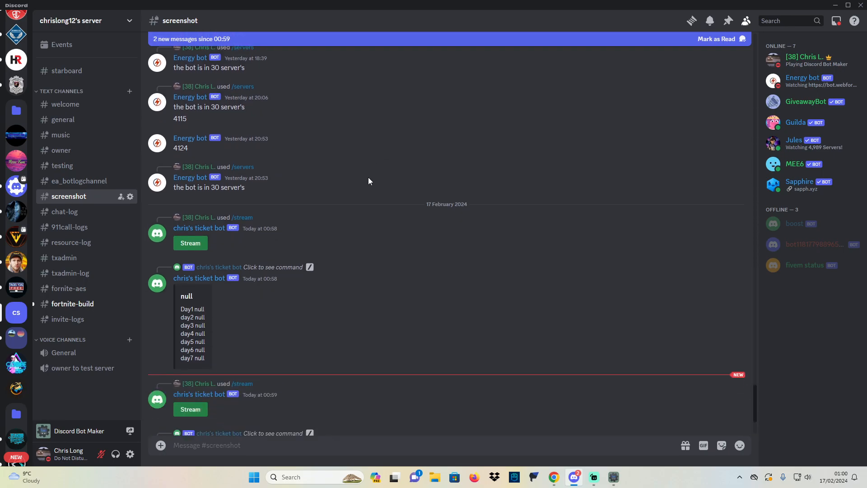